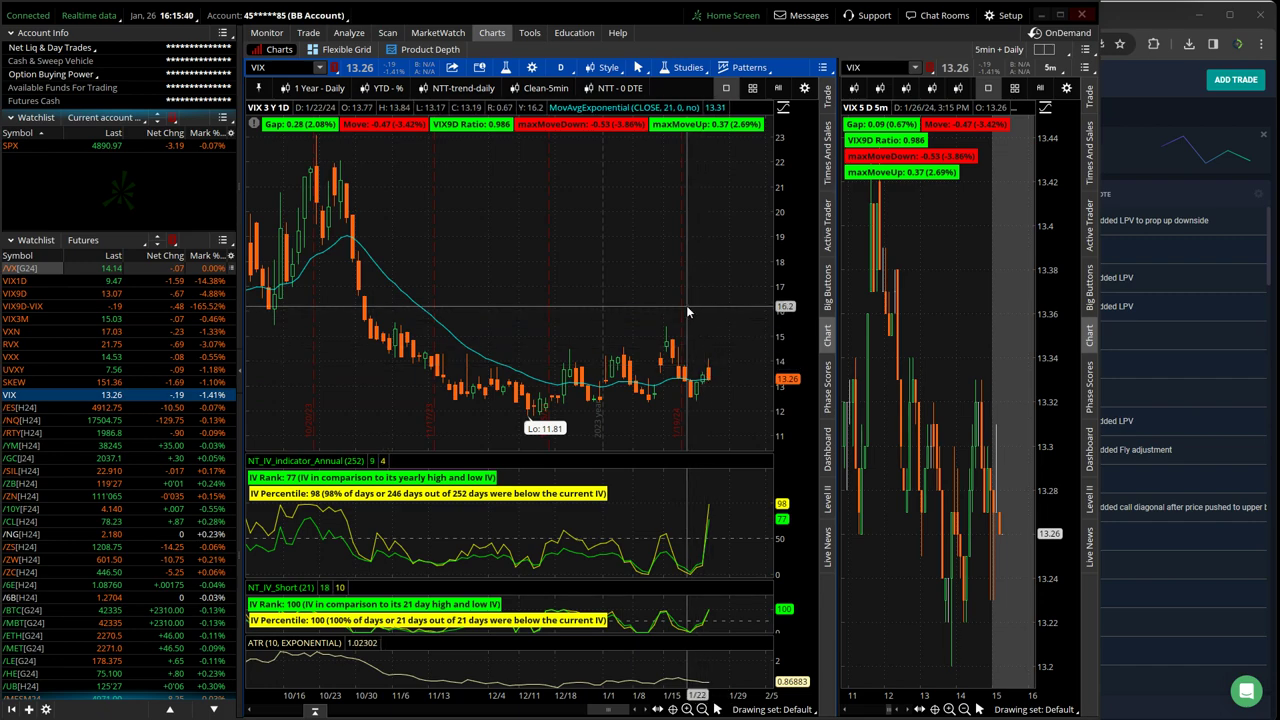
- Review the charts of the equity index futures /ES, /NQ, /RTY and /YM from the Futures watchlist
{"action": "left_click", "coordinate": [125, 405]}
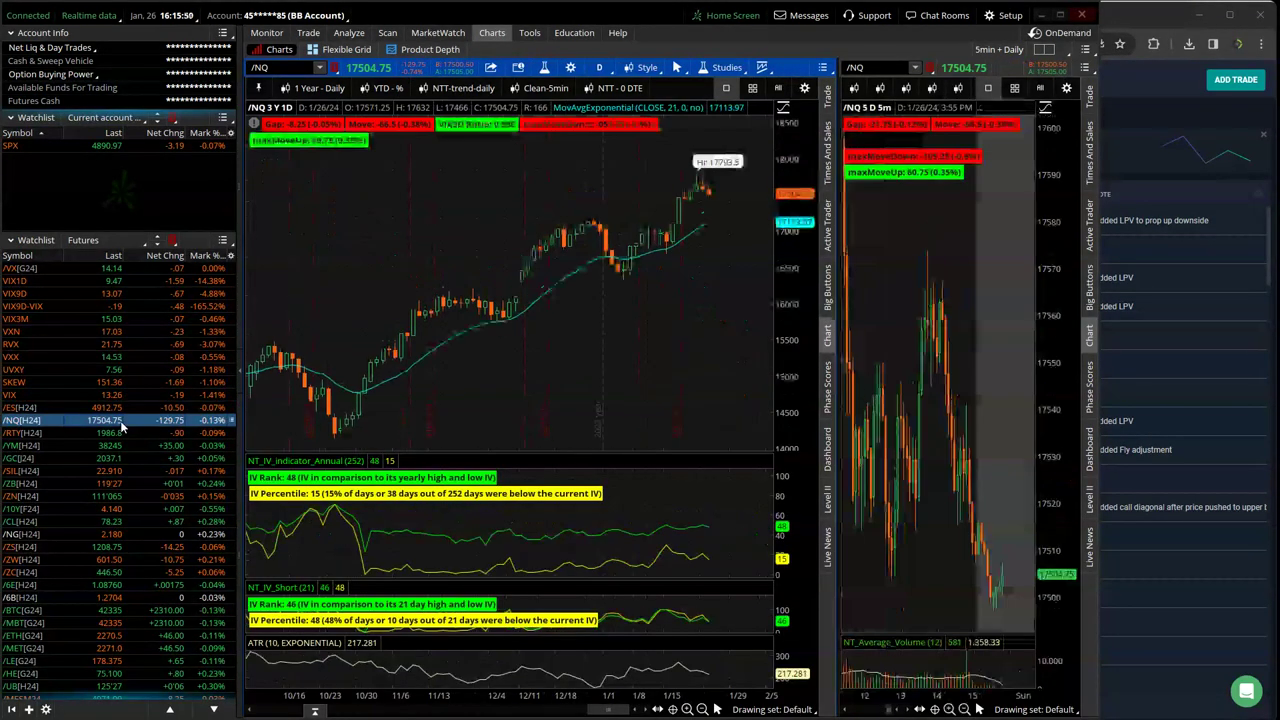
{"action": "left_click", "coordinate": [121, 425]}
{"action": "left_click", "coordinate": [124, 433]}
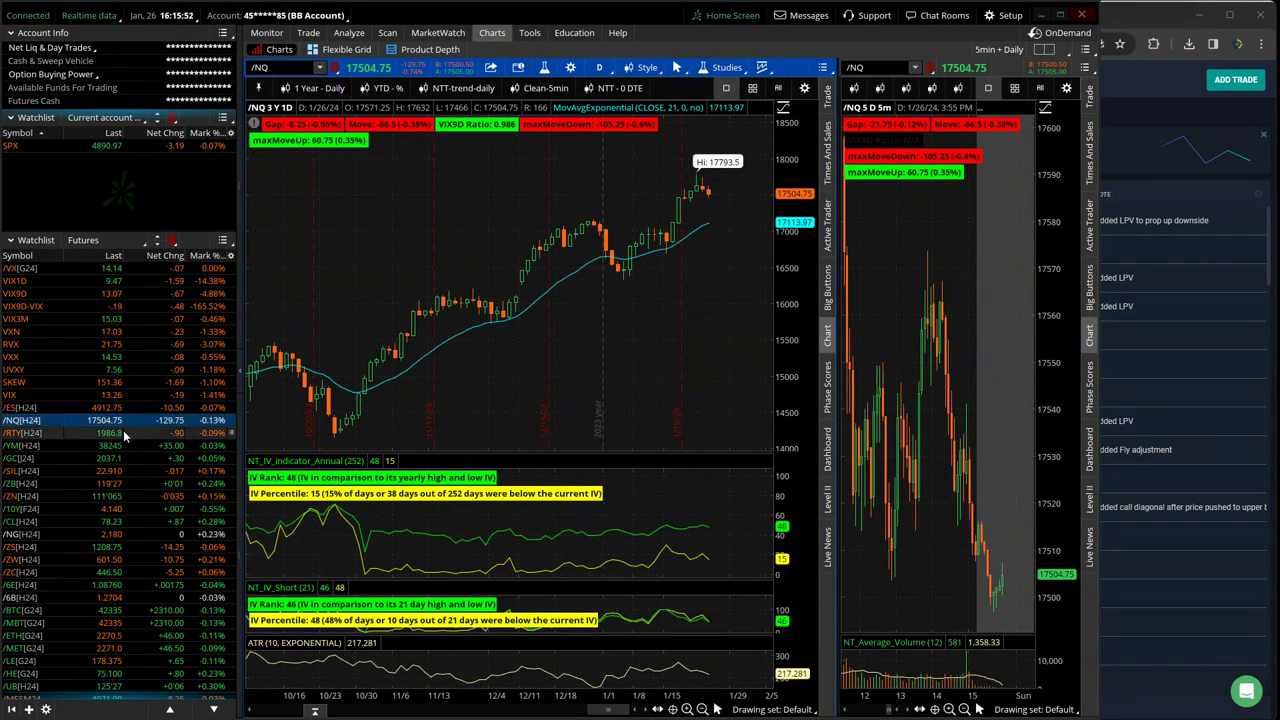
{"action": "left_click", "coordinate": [124, 445]}
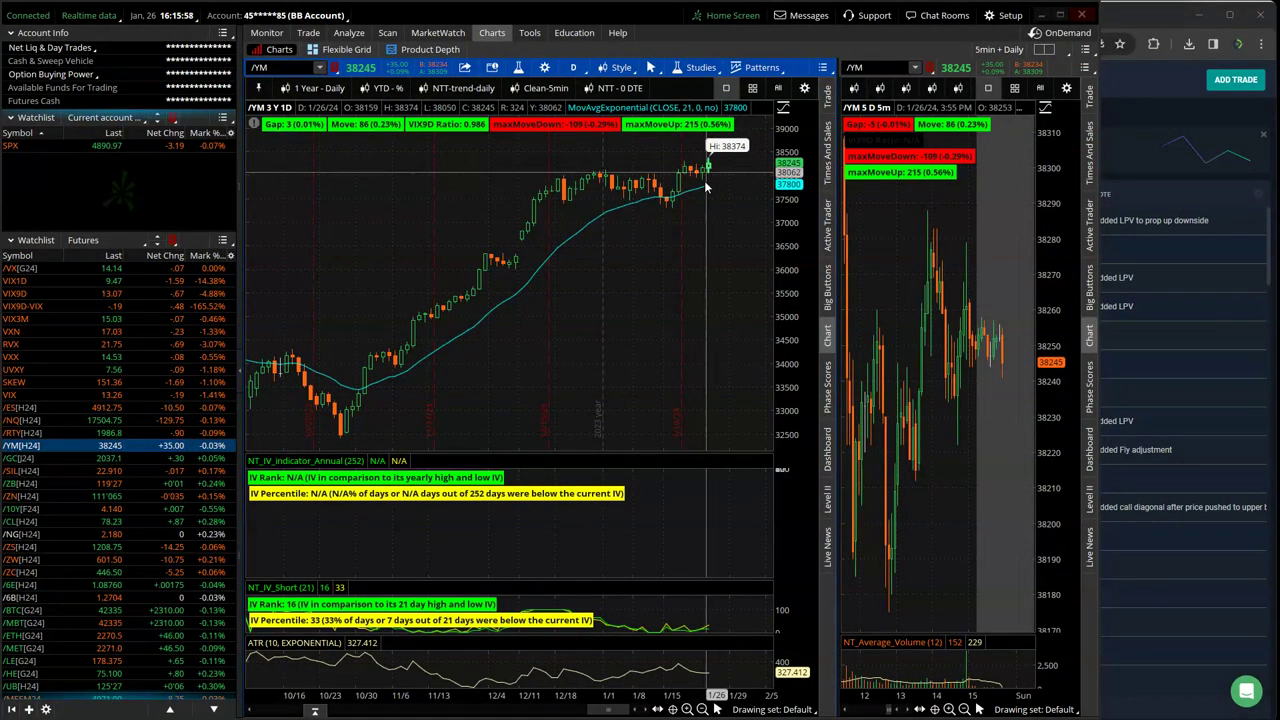
- Review the charts of the metals and interest-rate futures /GC, /SIL, /ZB, /ZN and /10Y in turn
{"action": "left_click", "coordinate": [125, 459]}
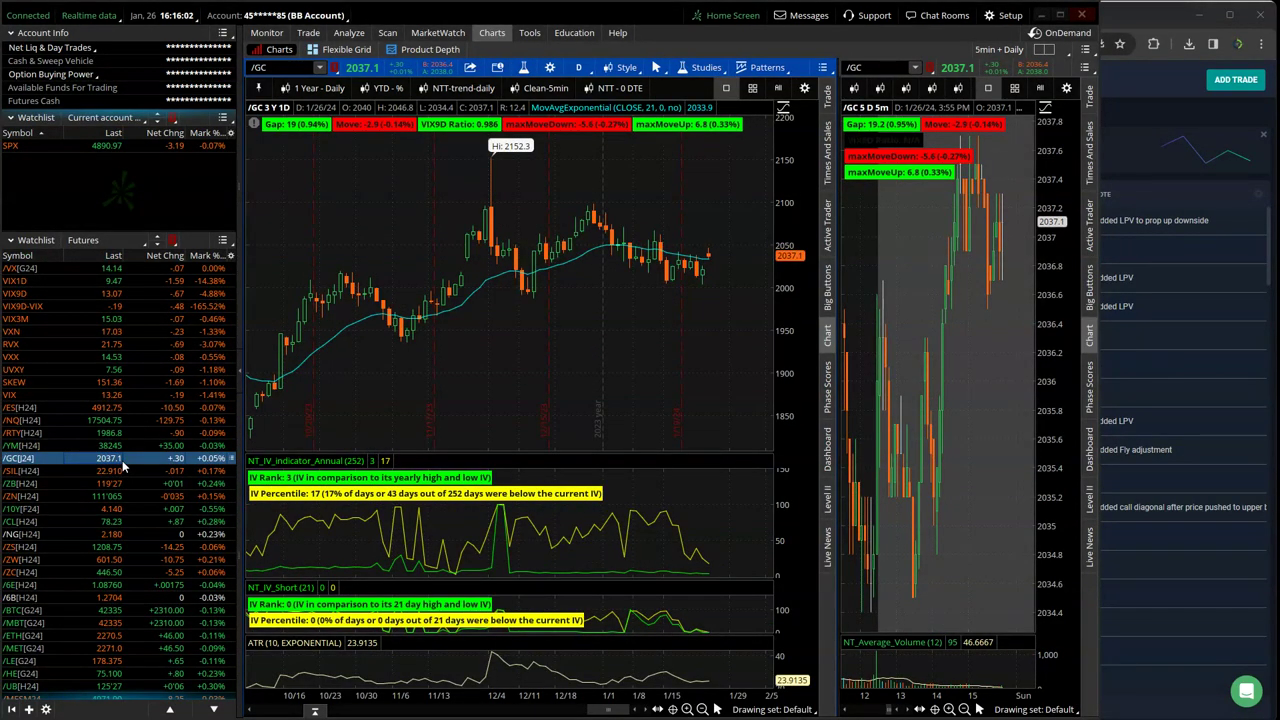
{"action": "left_click", "coordinate": [125, 471]}
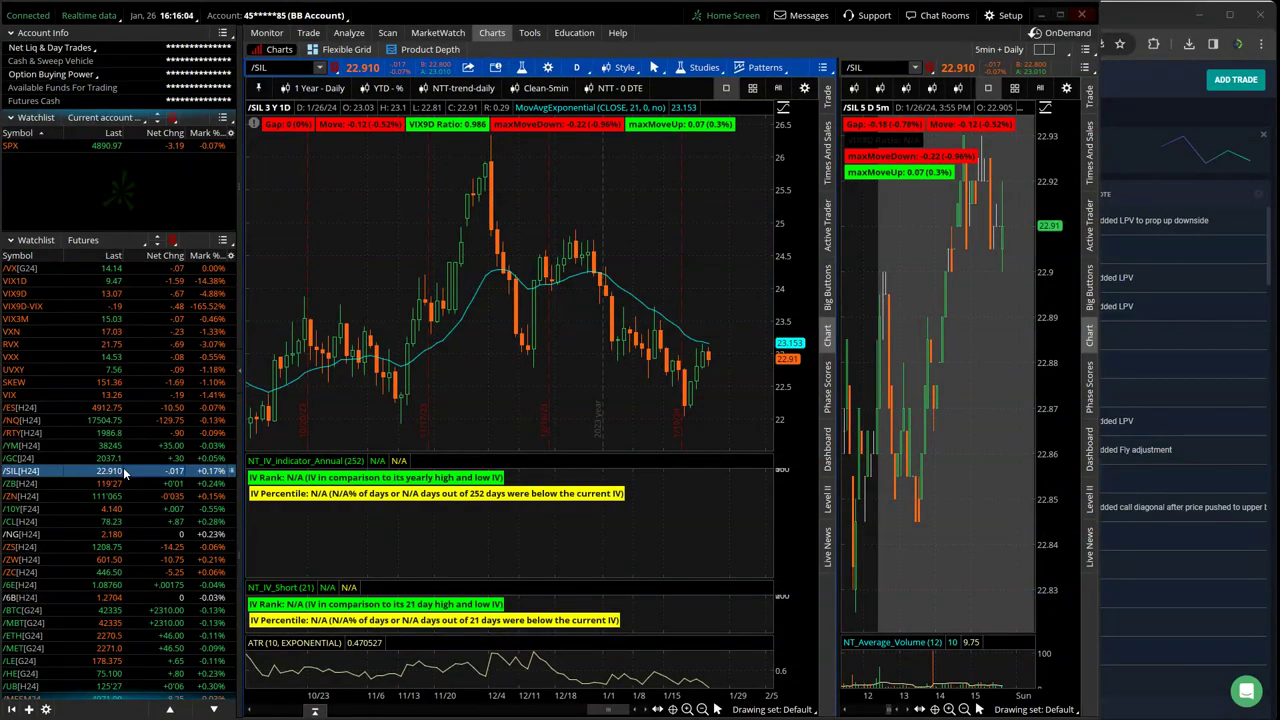
{"action": "left_click", "coordinate": [124, 483]}
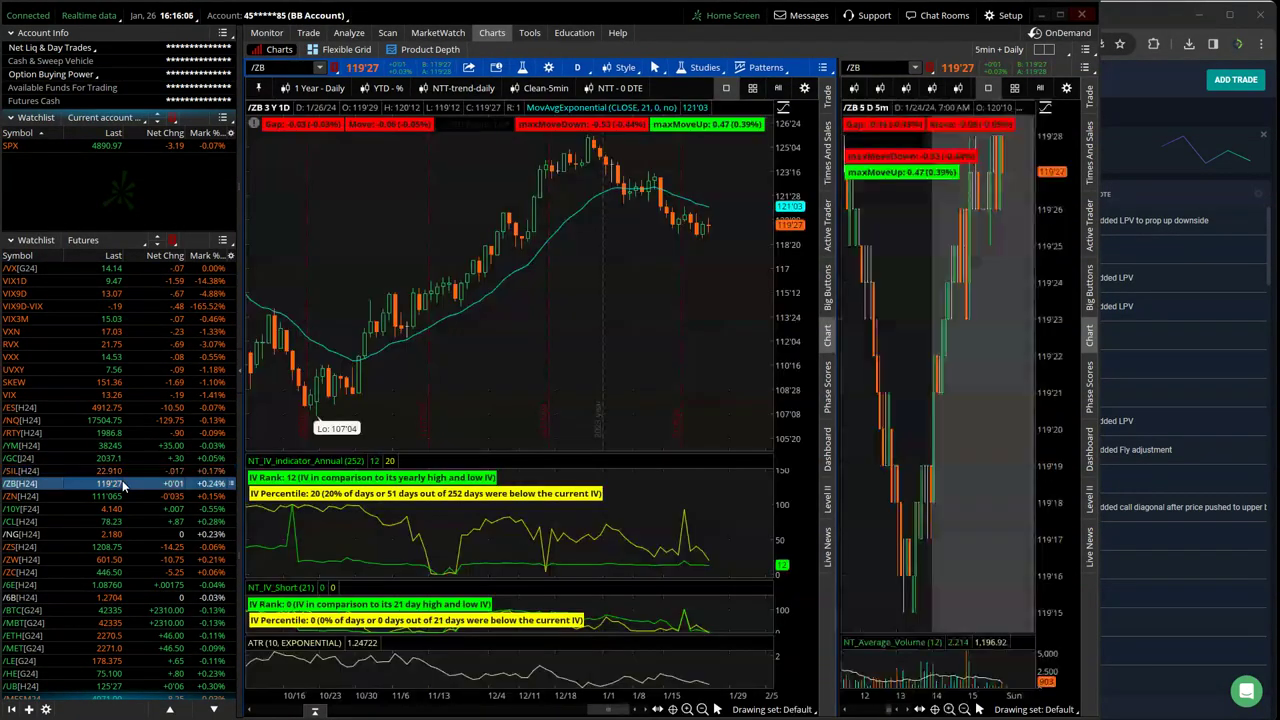
{"action": "left_click", "coordinate": [124, 496]}
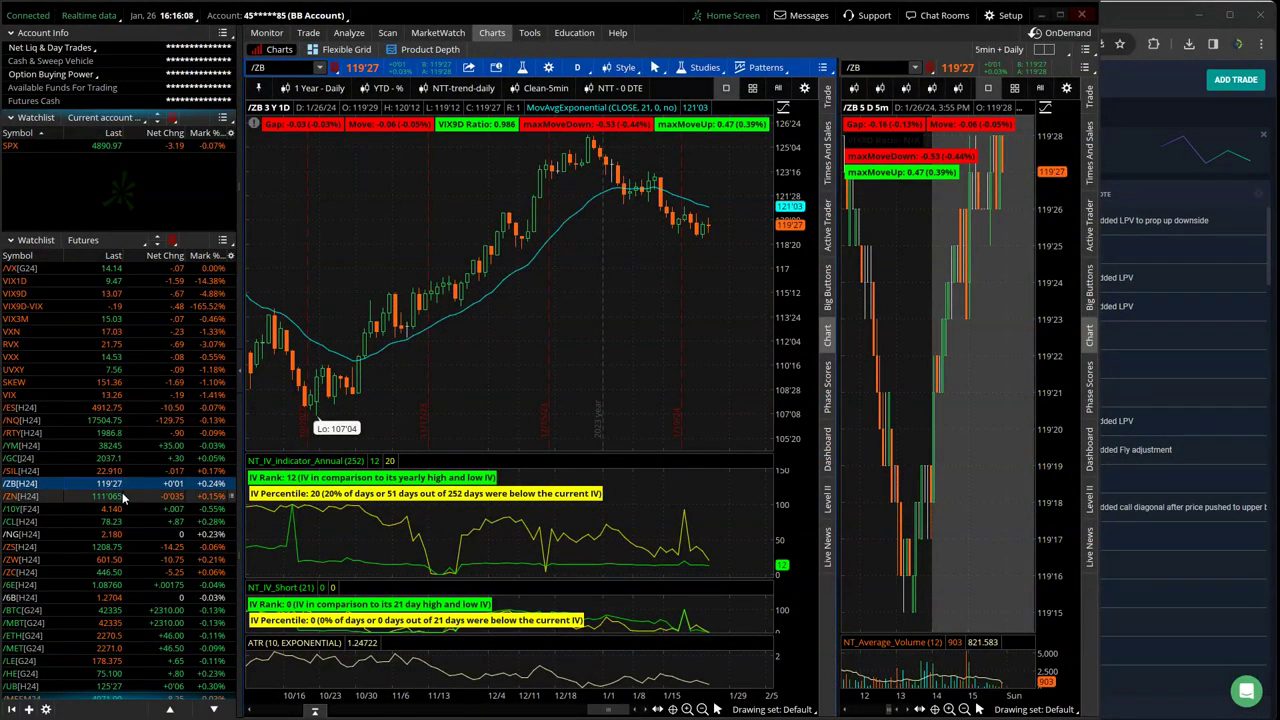
{"action": "left_click", "coordinate": [125, 509]}
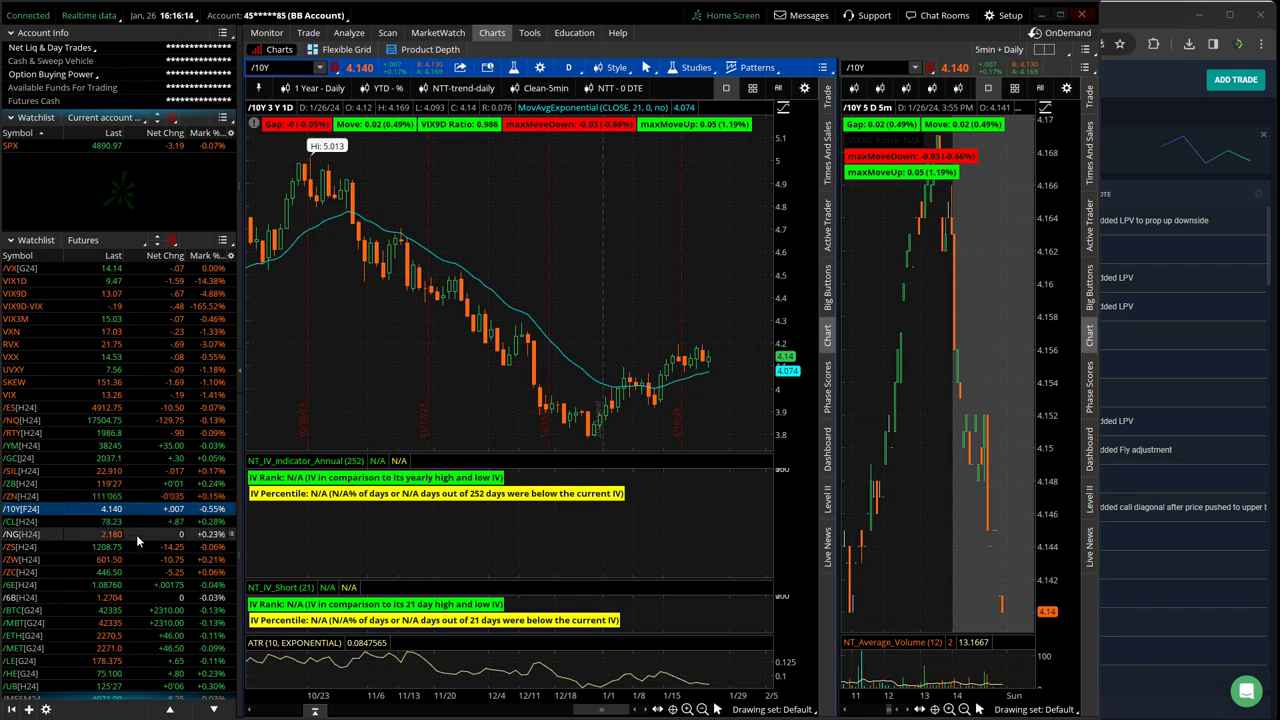
- Review the charts of the energy and grain futures /CL, /NG, /ZS, /ZW and /ZC in turn
{"action": "left_click", "coordinate": [139, 521]}
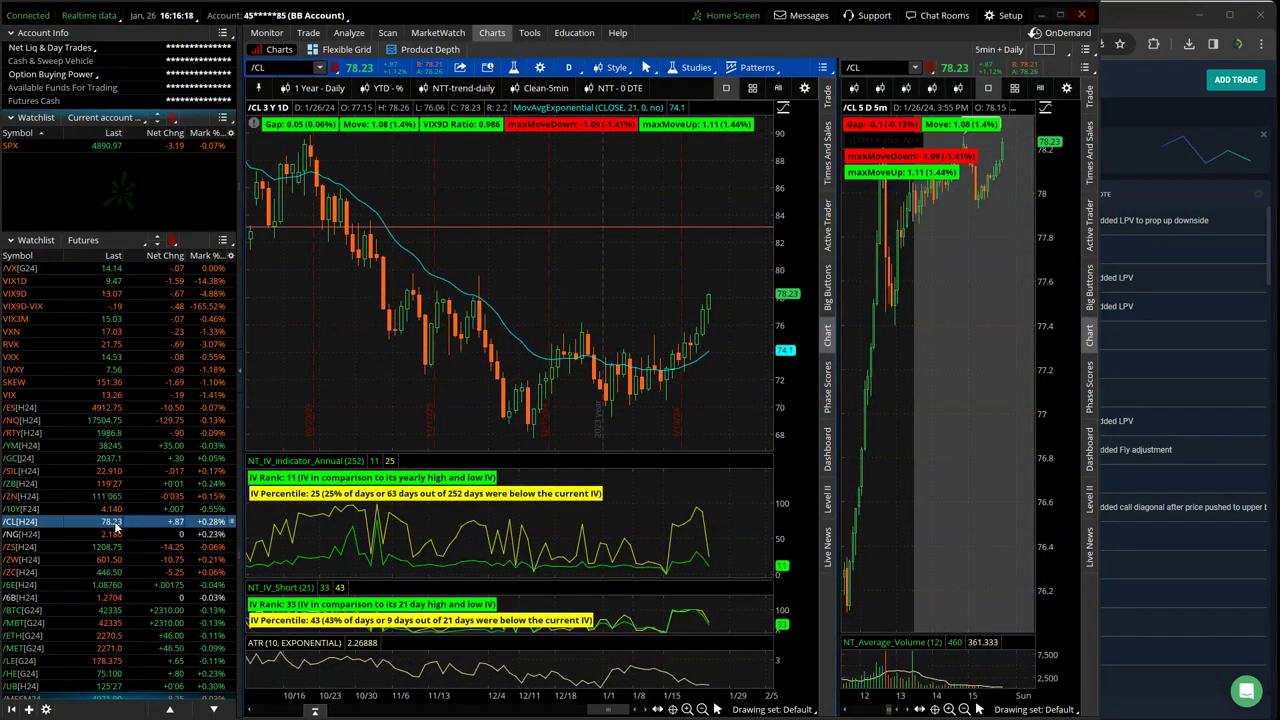
{"action": "left_click", "coordinate": [152, 535]}
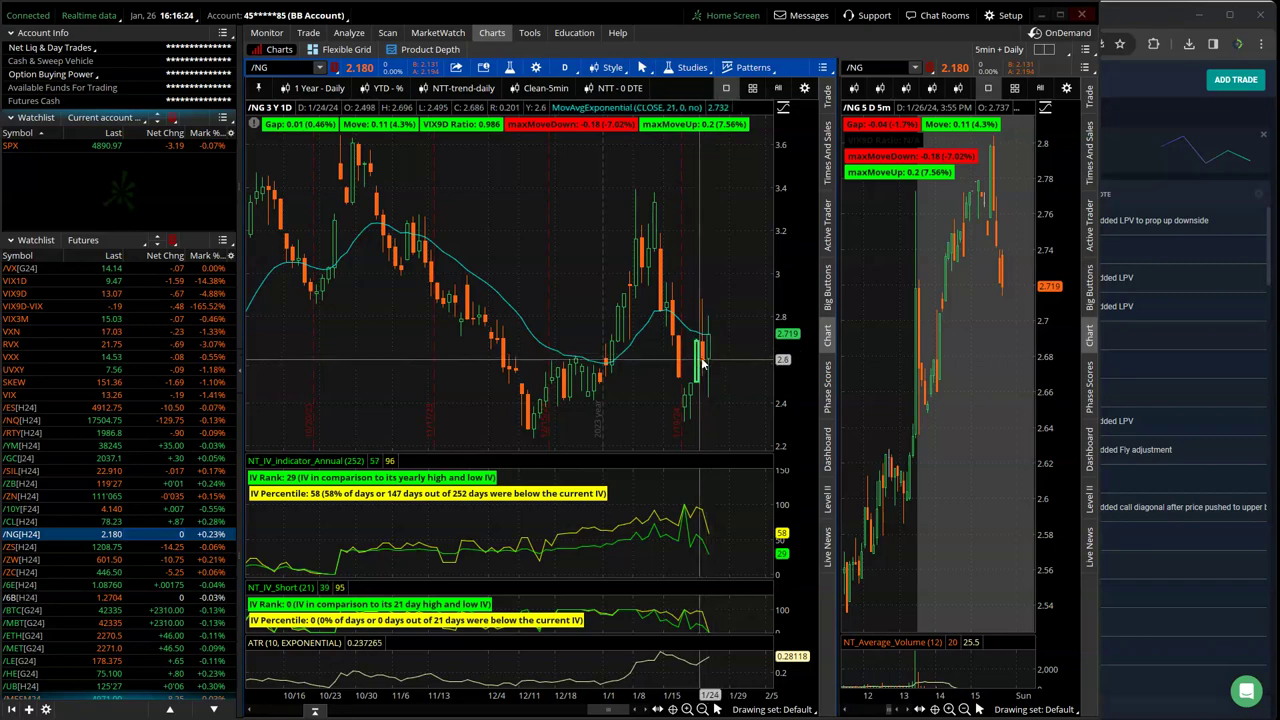
{"action": "left_click", "coordinate": [122, 547]}
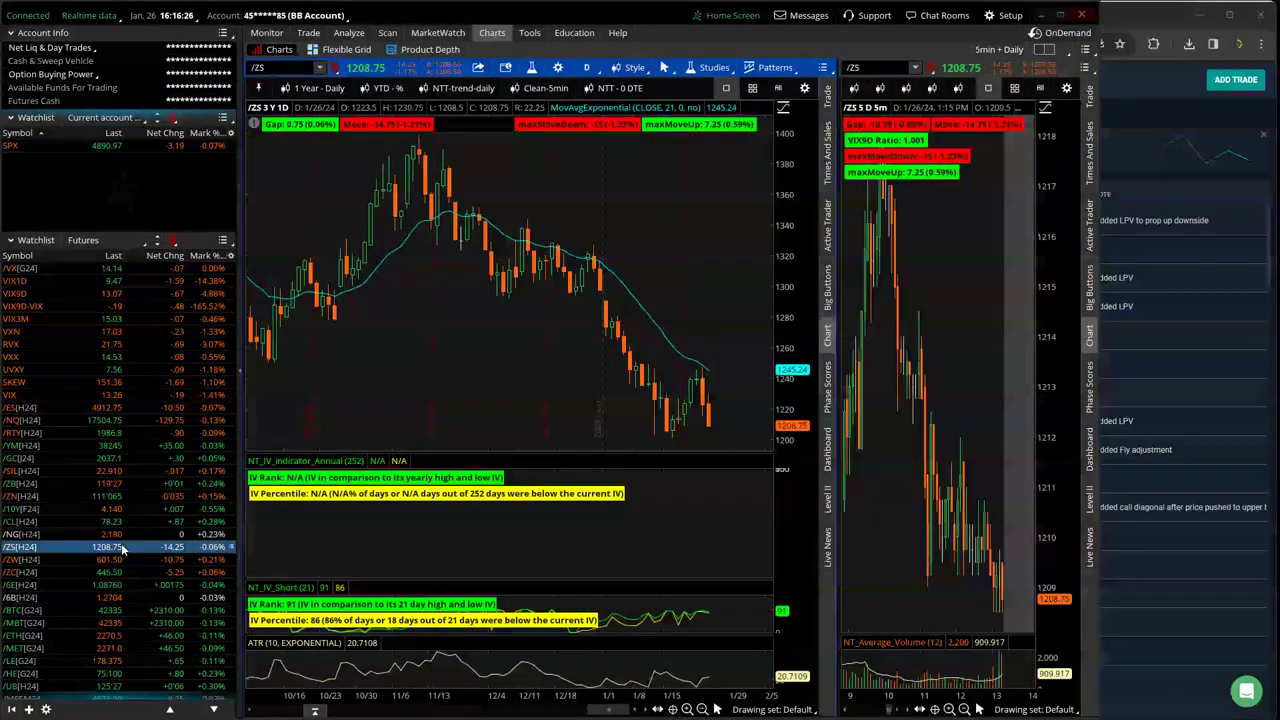
{"action": "left_click", "coordinate": [122, 559]}
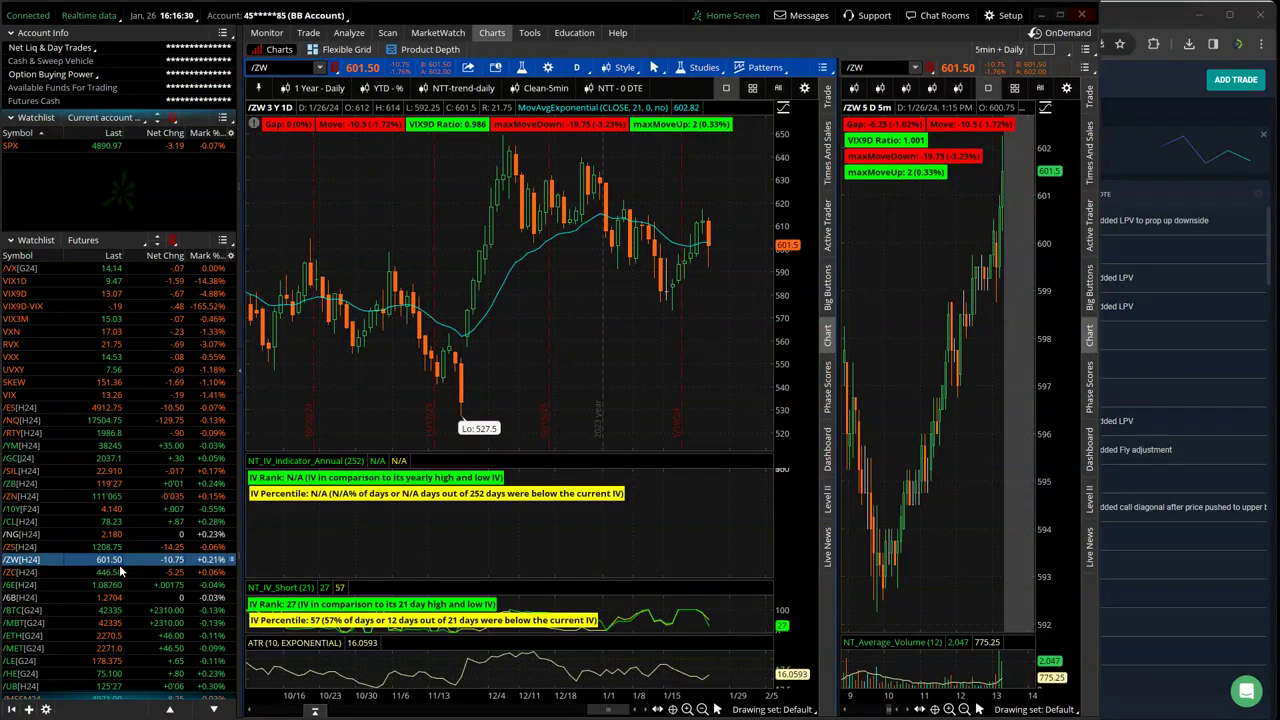
{"action": "left_click", "coordinate": [120, 571]}
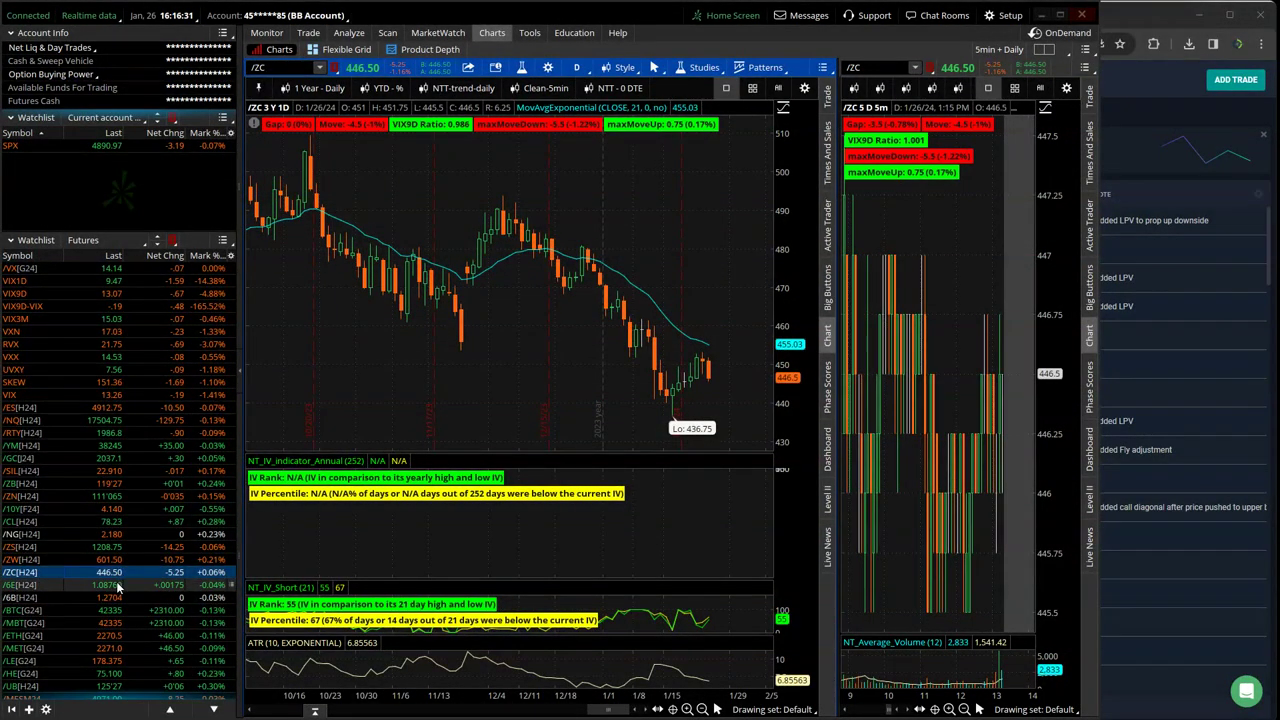
- Review the charts of the currency futures /6E and /6B and the bitcoin future /BTC
{"action": "left_click", "coordinate": [118, 585]}
{"action": "left_click", "coordinate": [118, 597]}
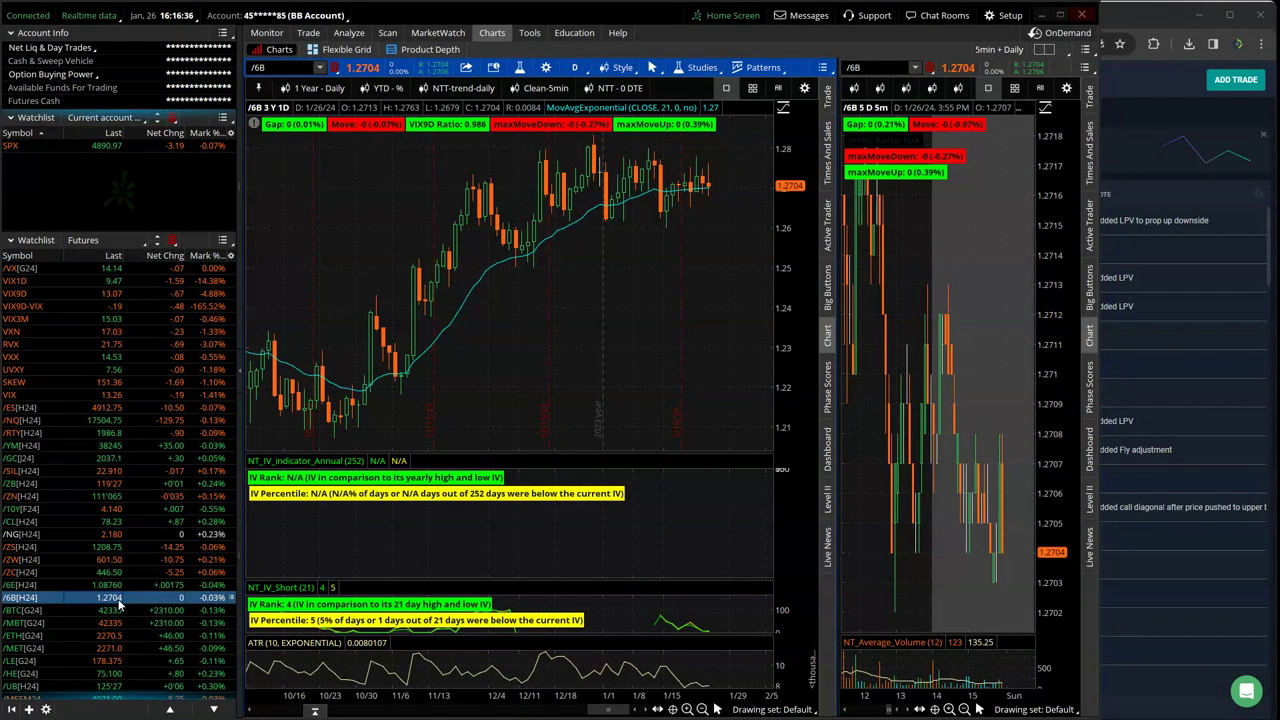
{"action": "left_click", "coordinate": [116, 610]}
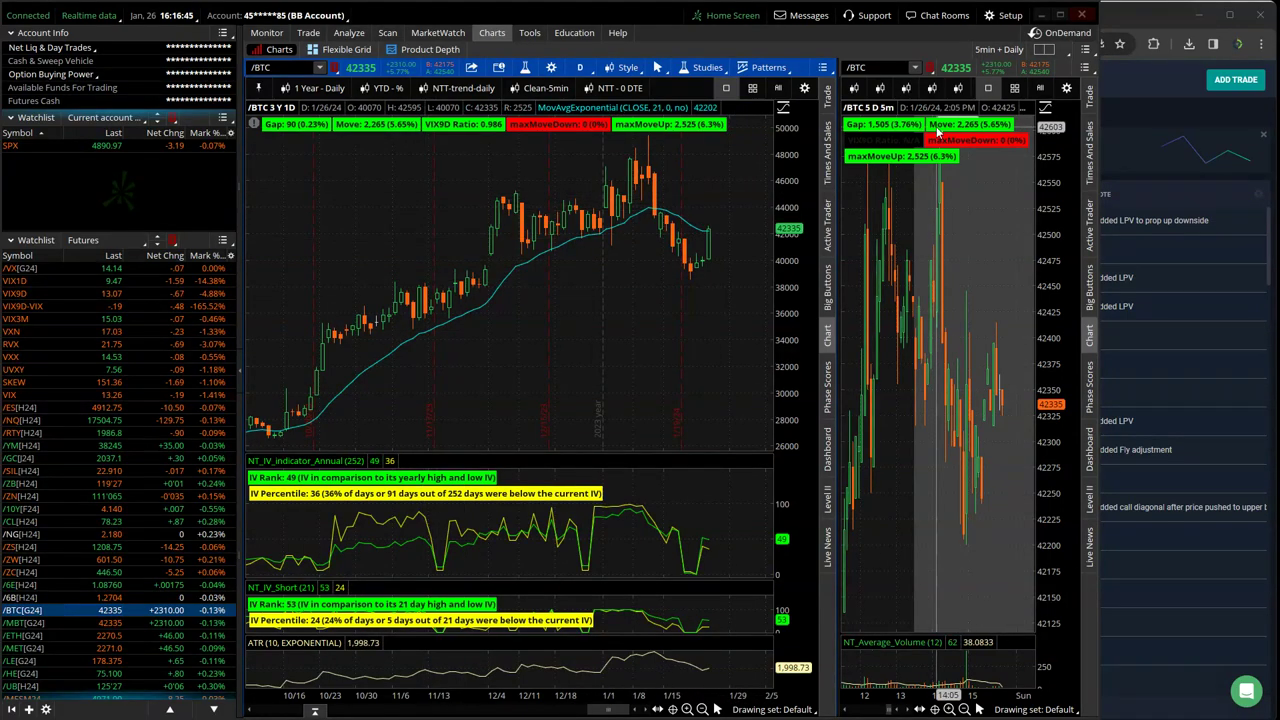
- Switch to the TraderSync trades page and filter the trades by the setup 0 - OVERNIGHT IRON CONDOR
{"action": "left_click", "coordinate": [1130, 27]}
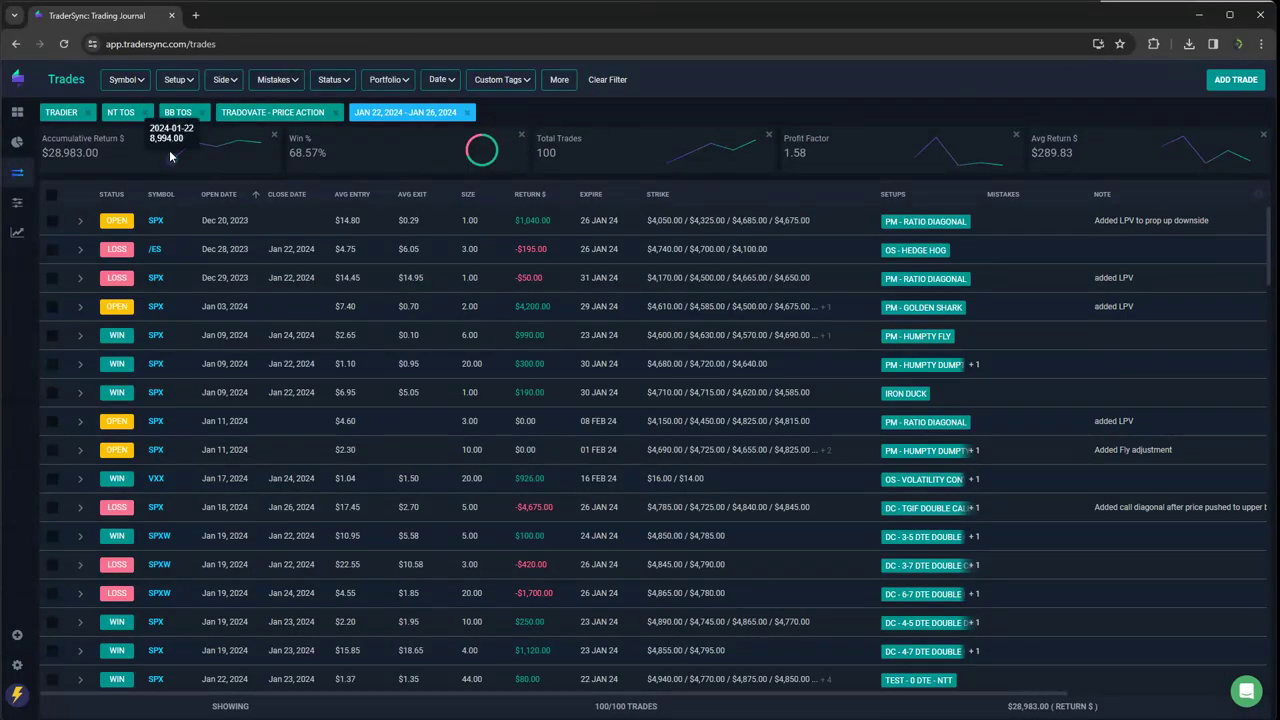
{"action": "left_click", "coordinate": [180, 80]}
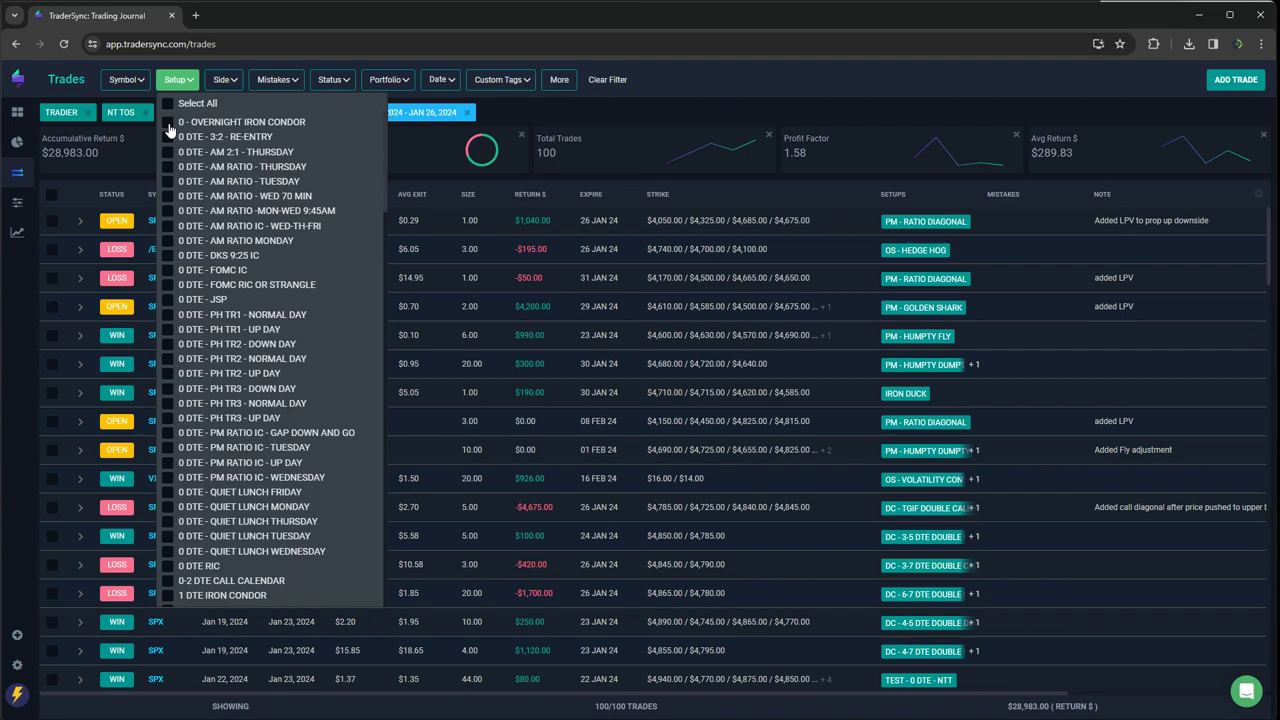
{"action": "left_click", "coordinate": [168, 123]}
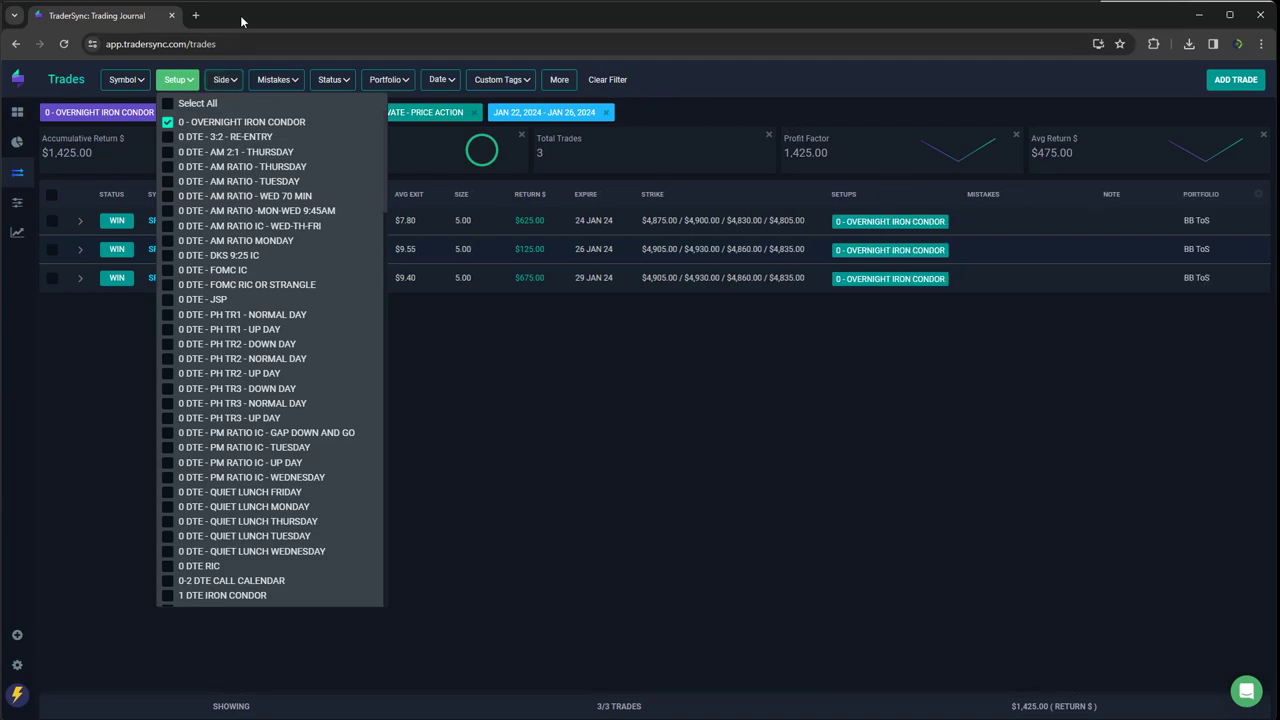
{"action": "left_click", "coordinate": [717, 392]}
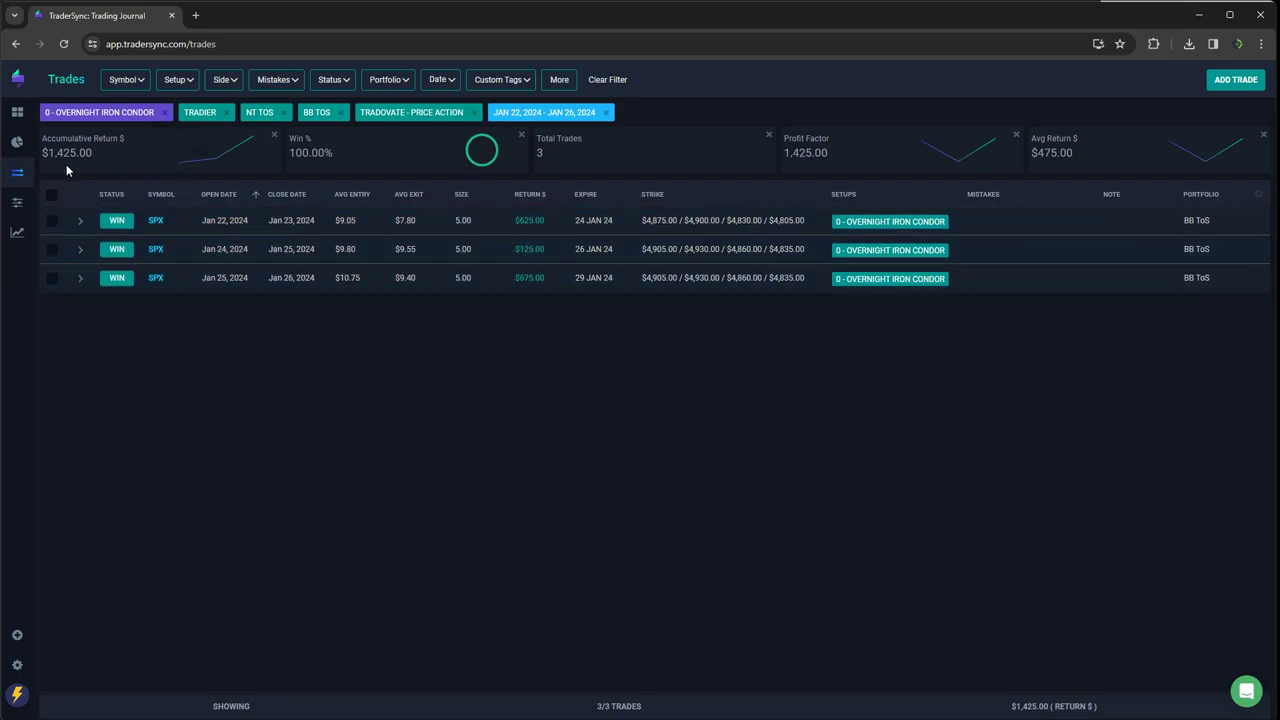
- Replace the overnight iron condor filter with the seven 0 DTE AM setups, from AM 2:1 - THURSDAY to AM RATIO MONDAY, and reload the page
{"action": "left_click", "coordinate": [176, 80]}
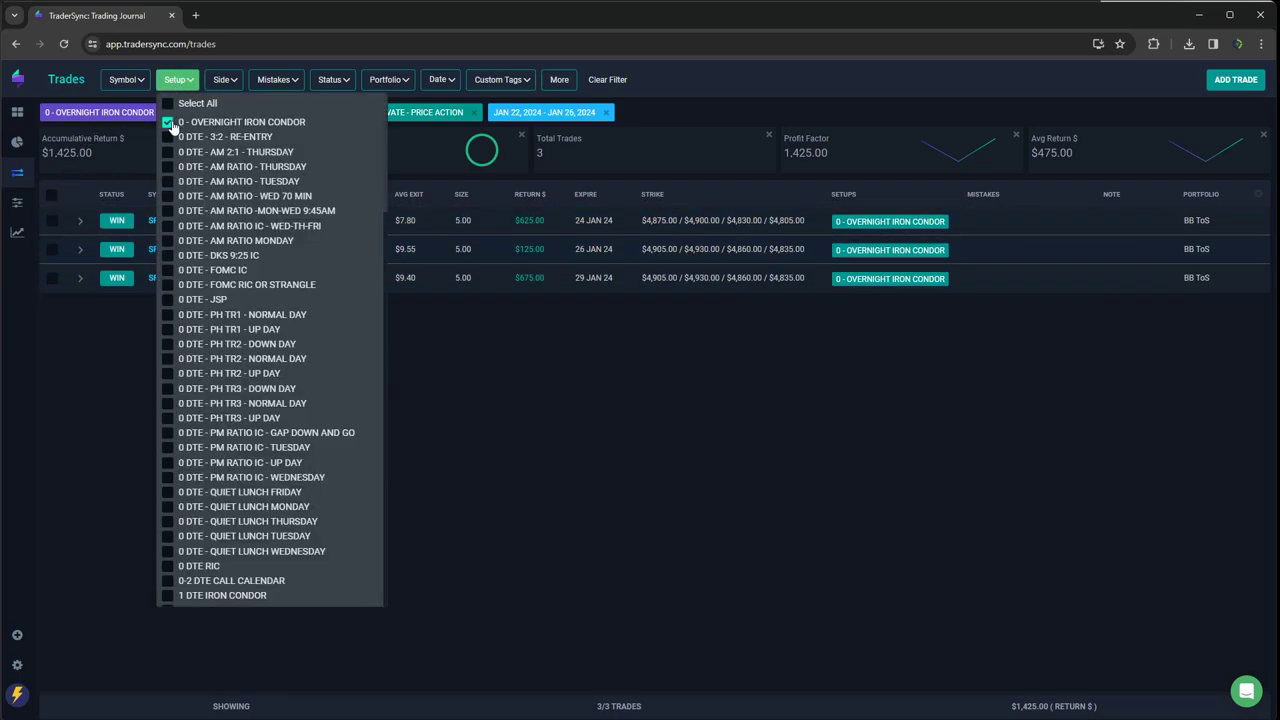
{"action": "left_click", "coordinate": [167, 122]}
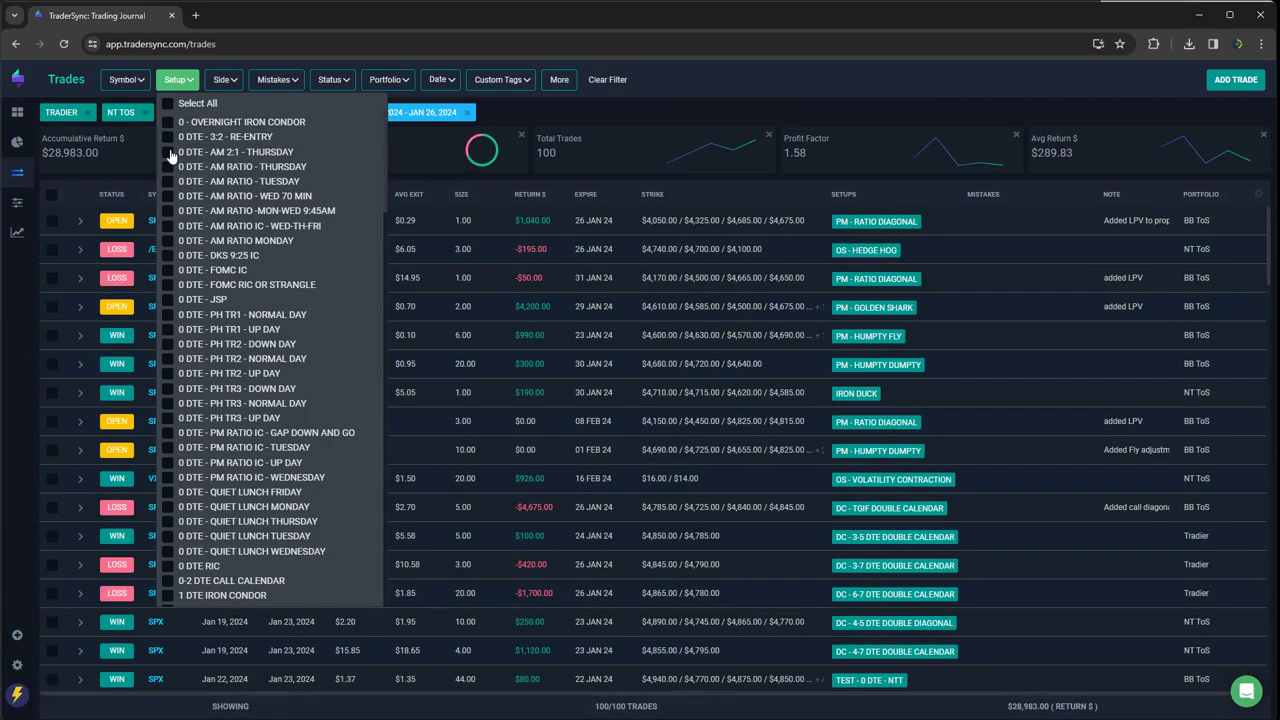
{"action": "left_click", "coordinate": [167, 152]}
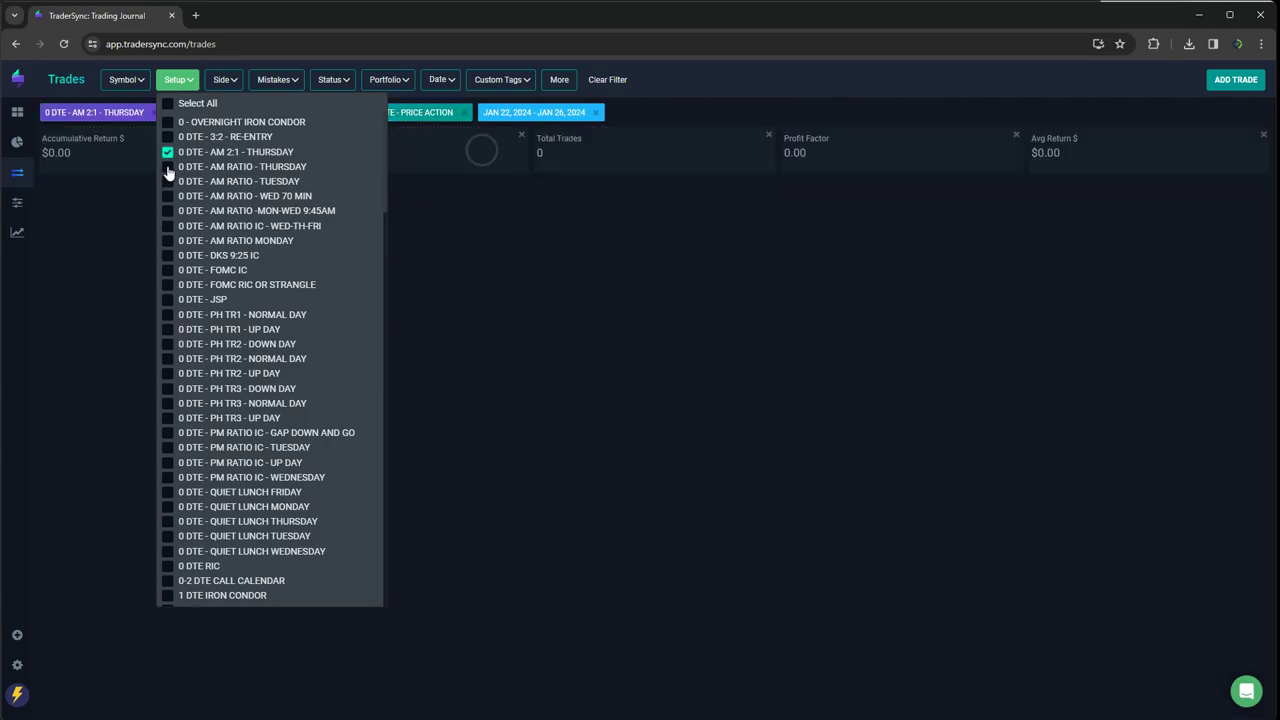
{"action": "left_click", "coordinate": [167, 166]}
{"action": "left_click", "coordinate": [167, 181]}
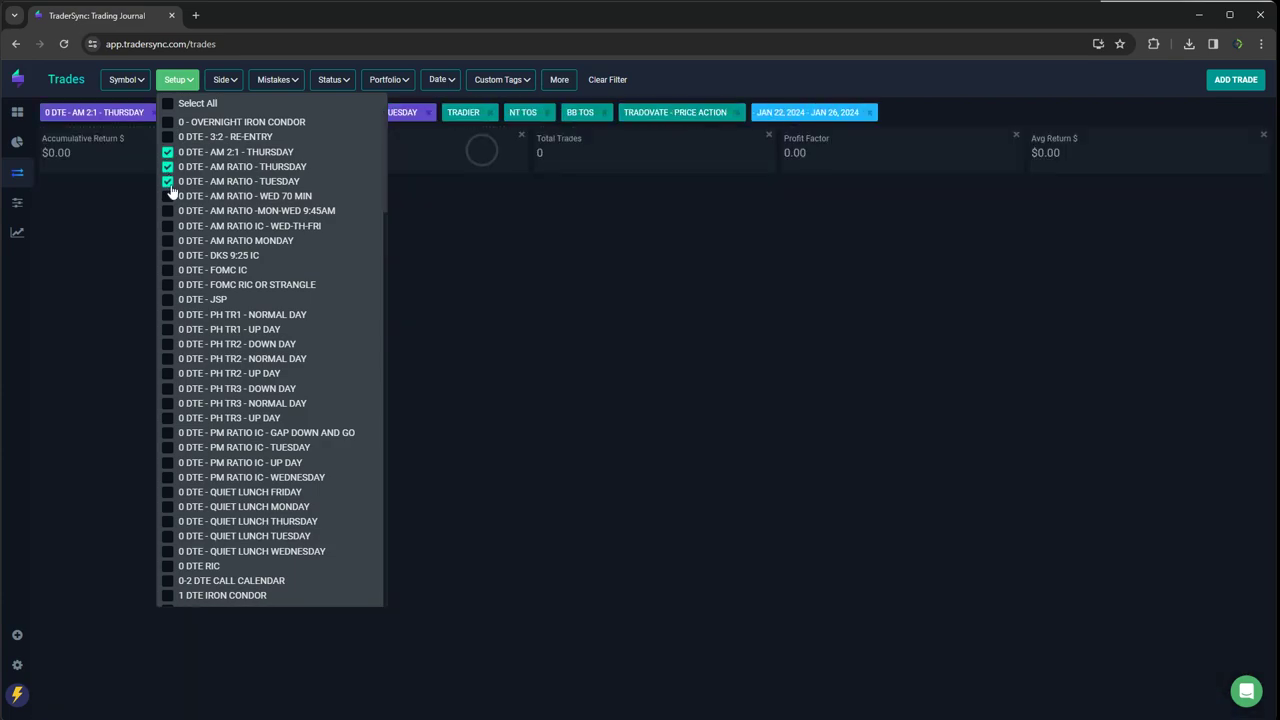
{"action": "left_click", "coordinate": [167, 196]}
{"action": "left_click", "coordinate": [167, 210]}
{"action": "left_click", "coordinate": [167, 226]}
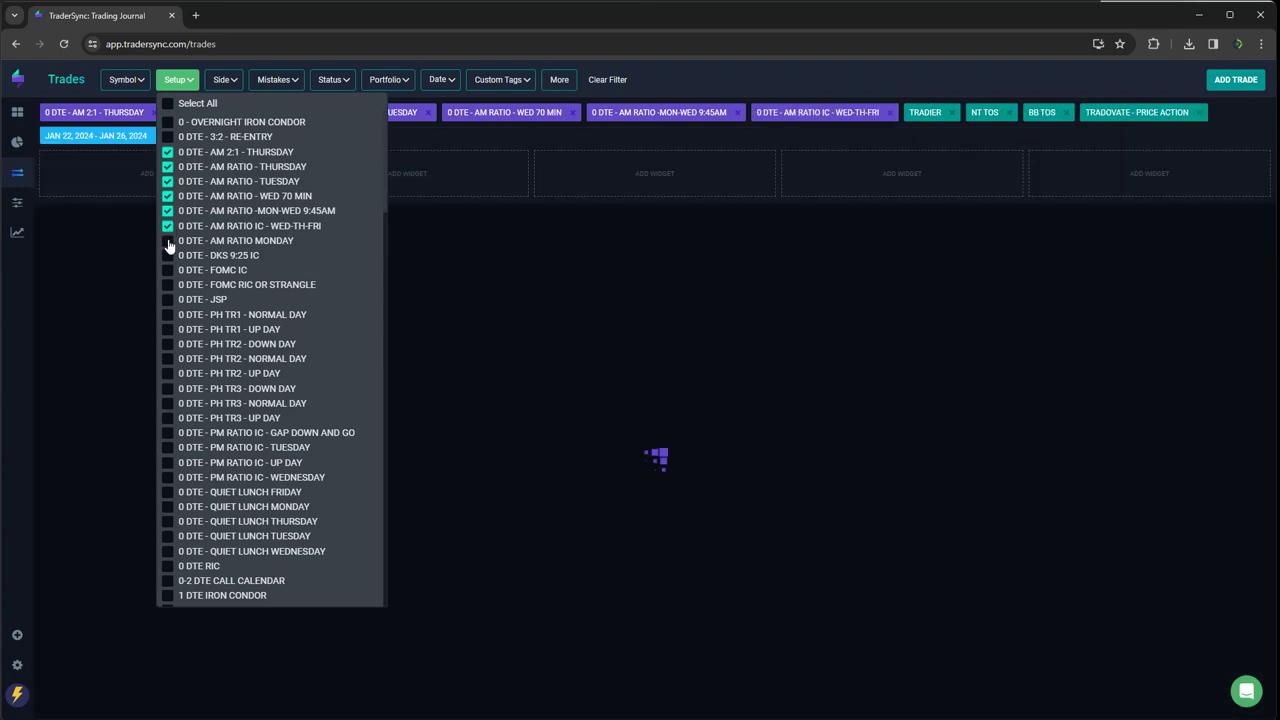
{"action": "left_click", "coordinate": [167, 241]}
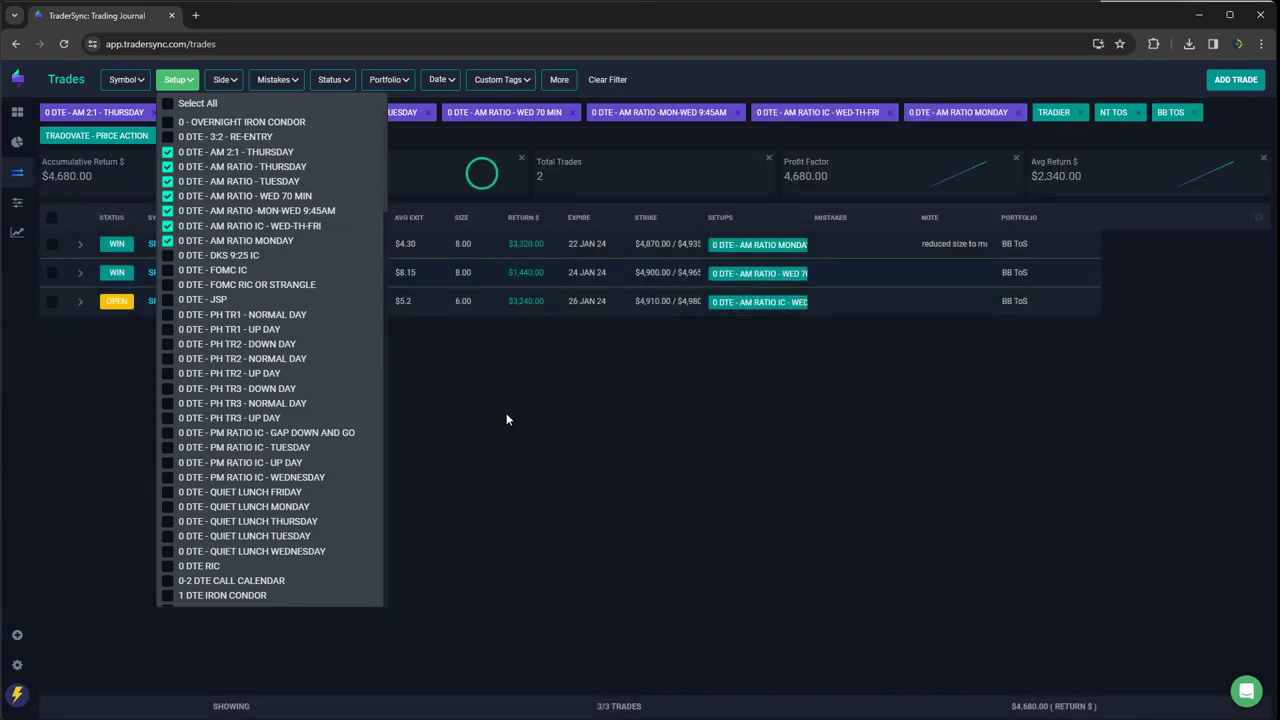
{"action": "left_click", "coordinate": [515, 418]}
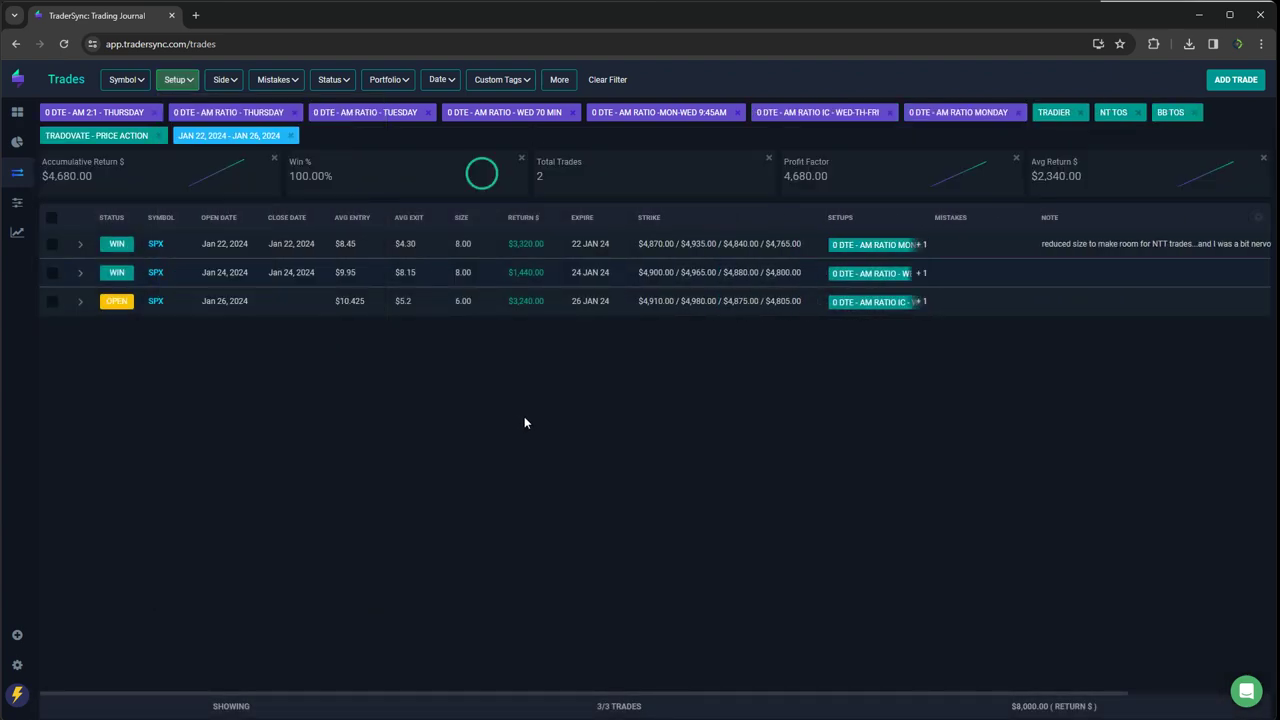
{"action": "left_click", "coordinate": [63, 44]}
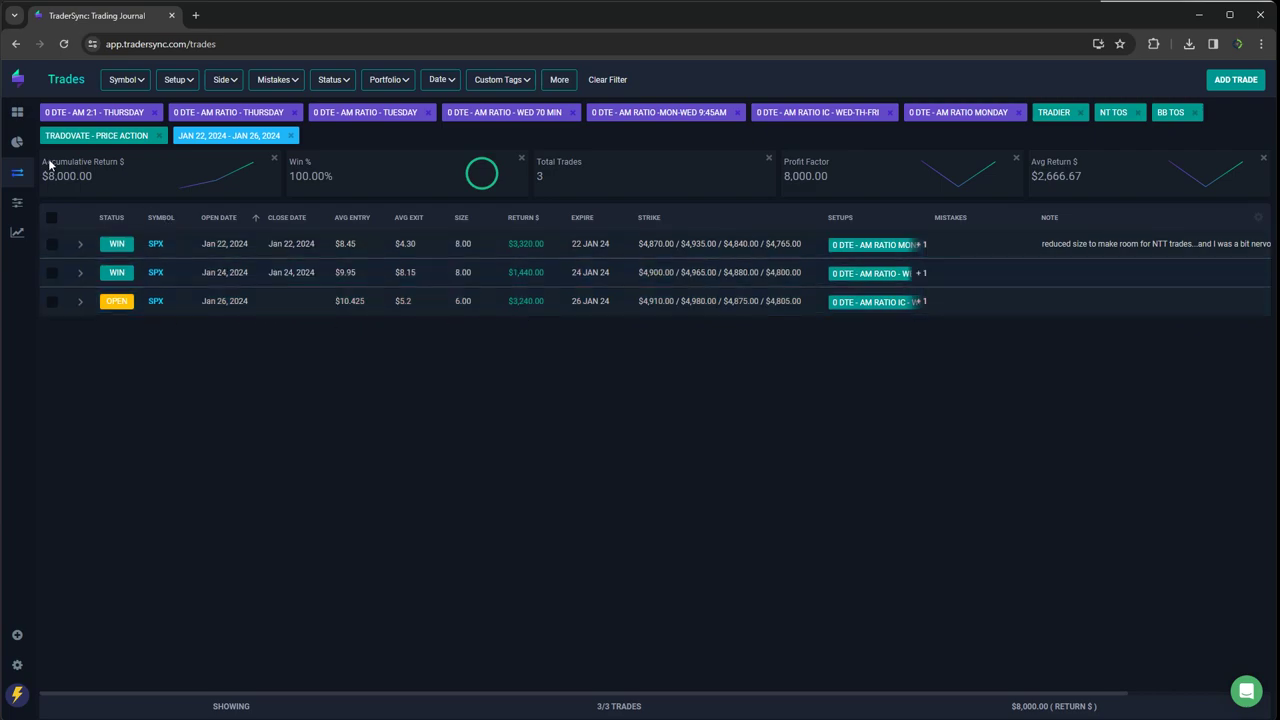
- Clear the seven 0 DTE AM setup filters, filter the trades by 0 DTE - DKS 9:25 IC instead, and reload the page
{"action": "left_click", "coordinate": [177, 79]}
{"action": "left_click", "coordinate": [167, 152]}
{"action": "left_click", "coordinate": [167, 166]}
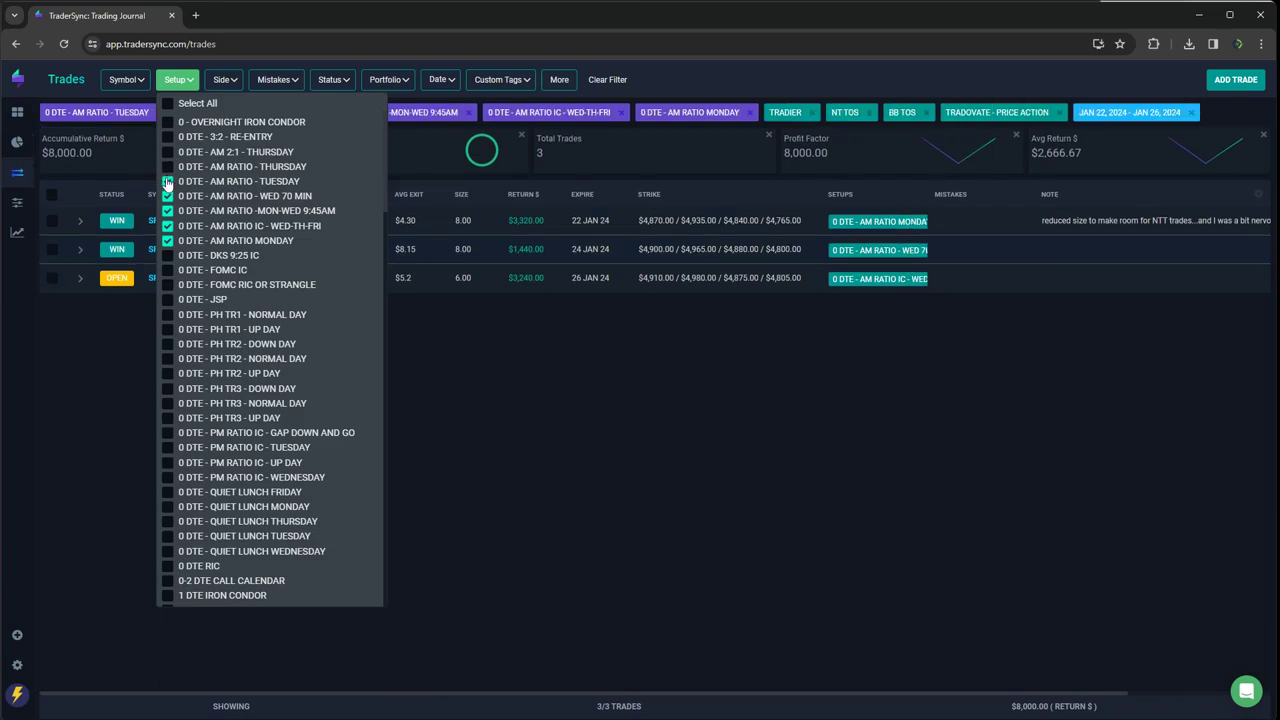
{"action": "left_click", "coordinate": [167, 181]}
{"action": "left_click", "coordinate": [167, 196]}
{"action": "left_click", "coordinate": [167, 210]}
{"action": "left_click", "coordinate": [167, 226]}
{"action": "left_click", "coordinate": [167, 241]}
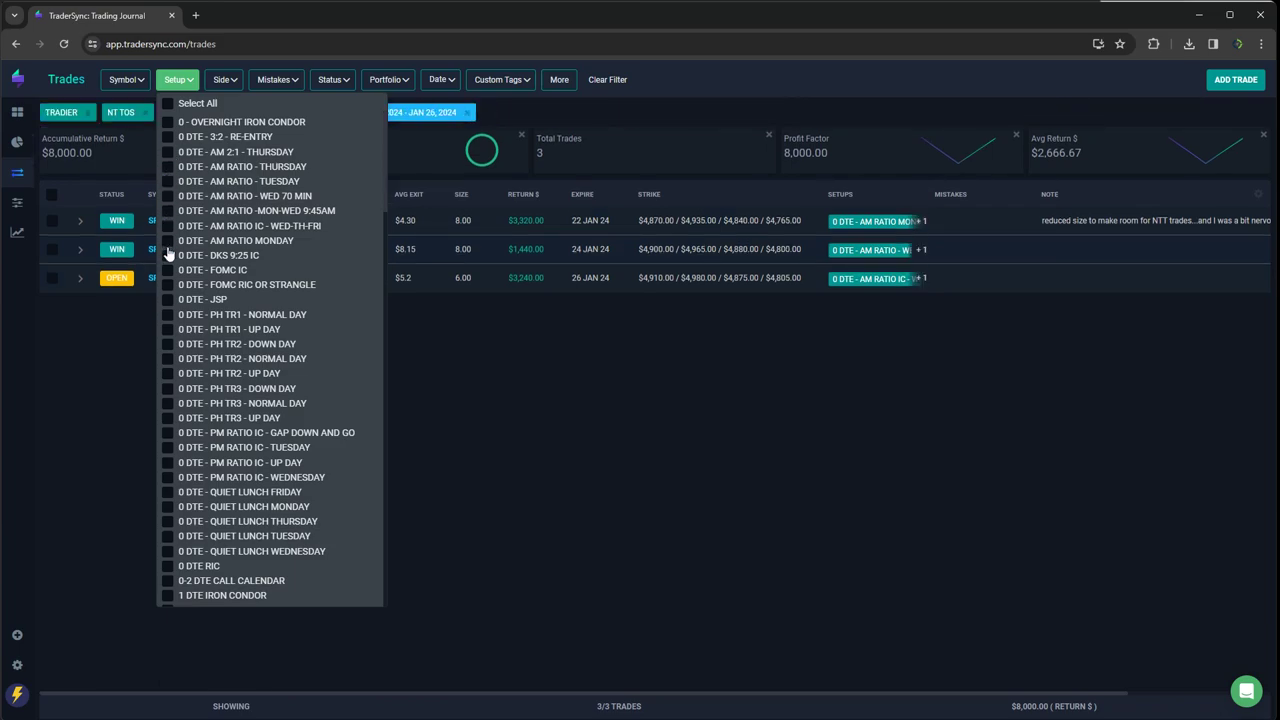
{"action": "left_click", "coordinate": [168, 260]}
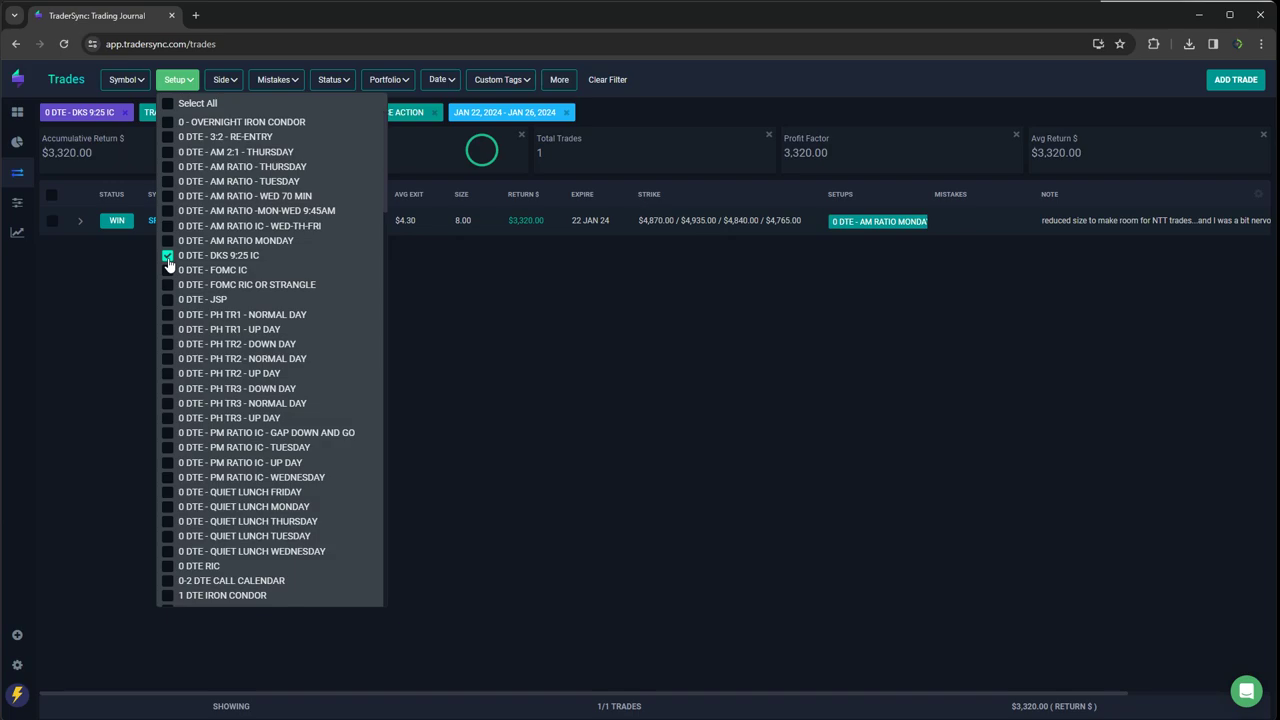
{"action": "left_click", "coordinate": [501, 373]}
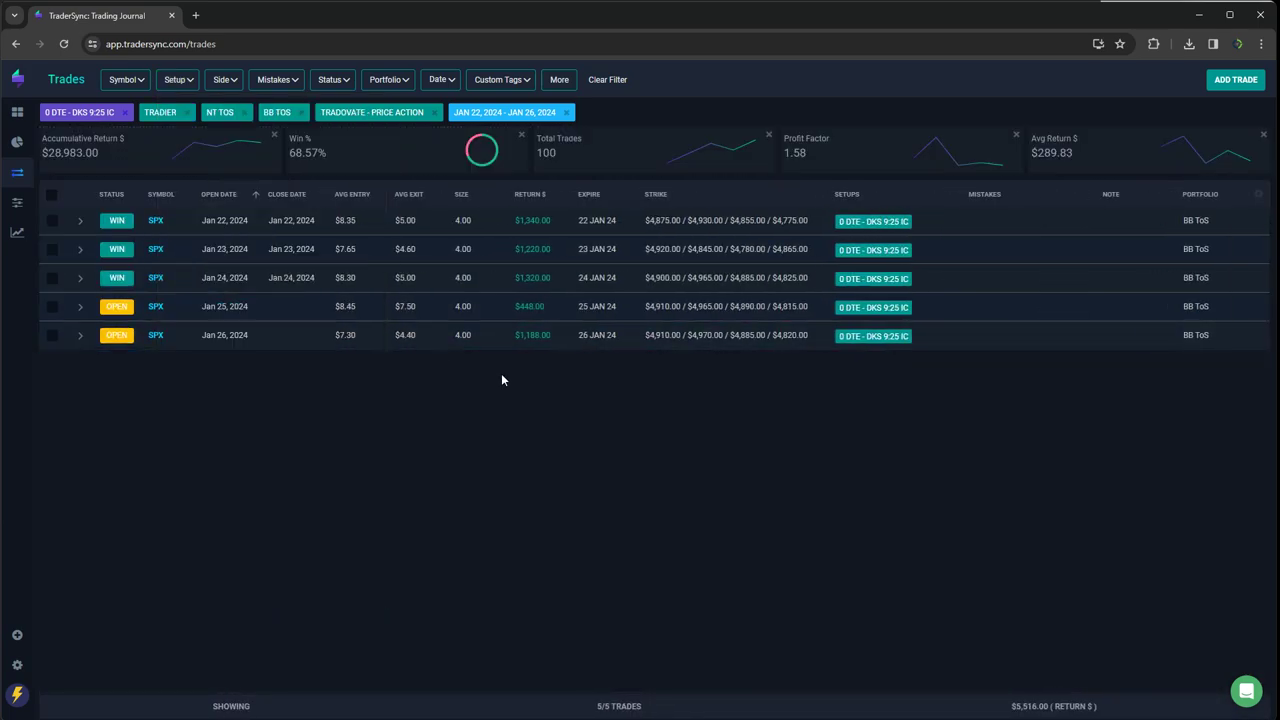
{"action": "left_click", "coordinate": [63, 44]}
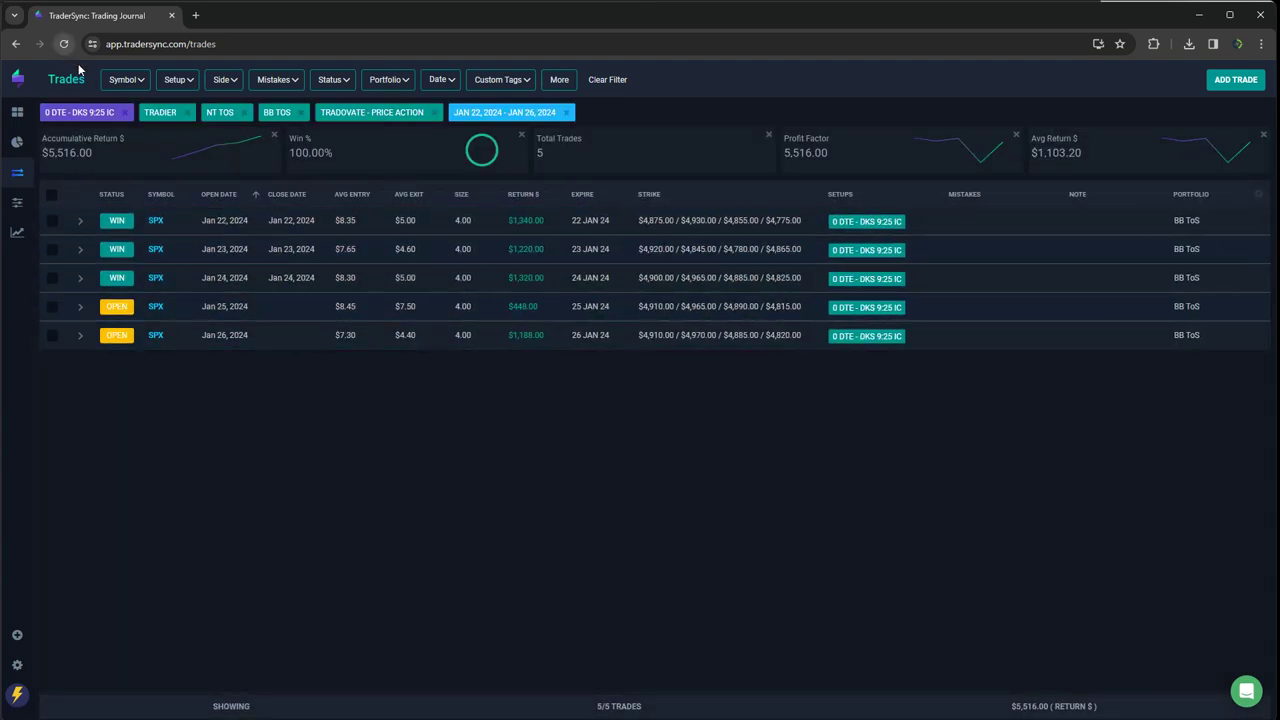
- Replace the DKS 9:25 IC setup filter with 0 DTE - JSP
{"action": "left_click", "coordinate": [178, 80]}
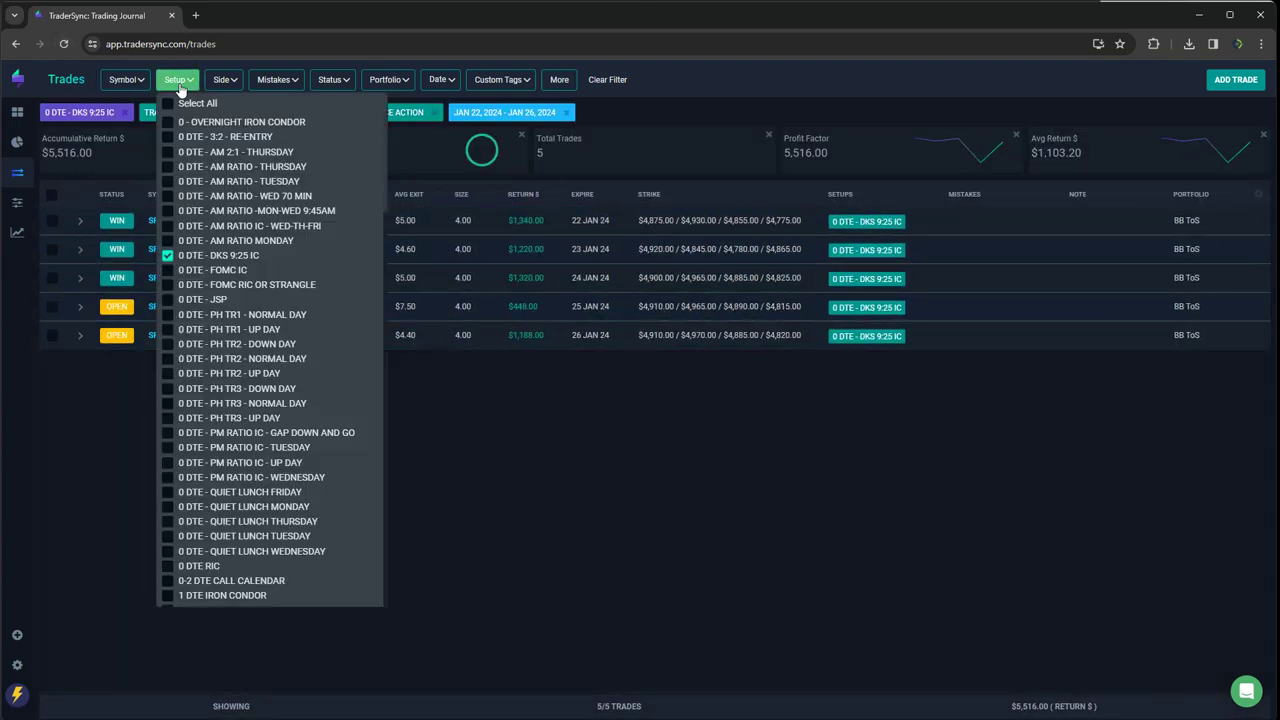
{"action": "left_click", "coordinate": [168, 256]}
{"action": "left_click", "coordinate": [222, 299]}
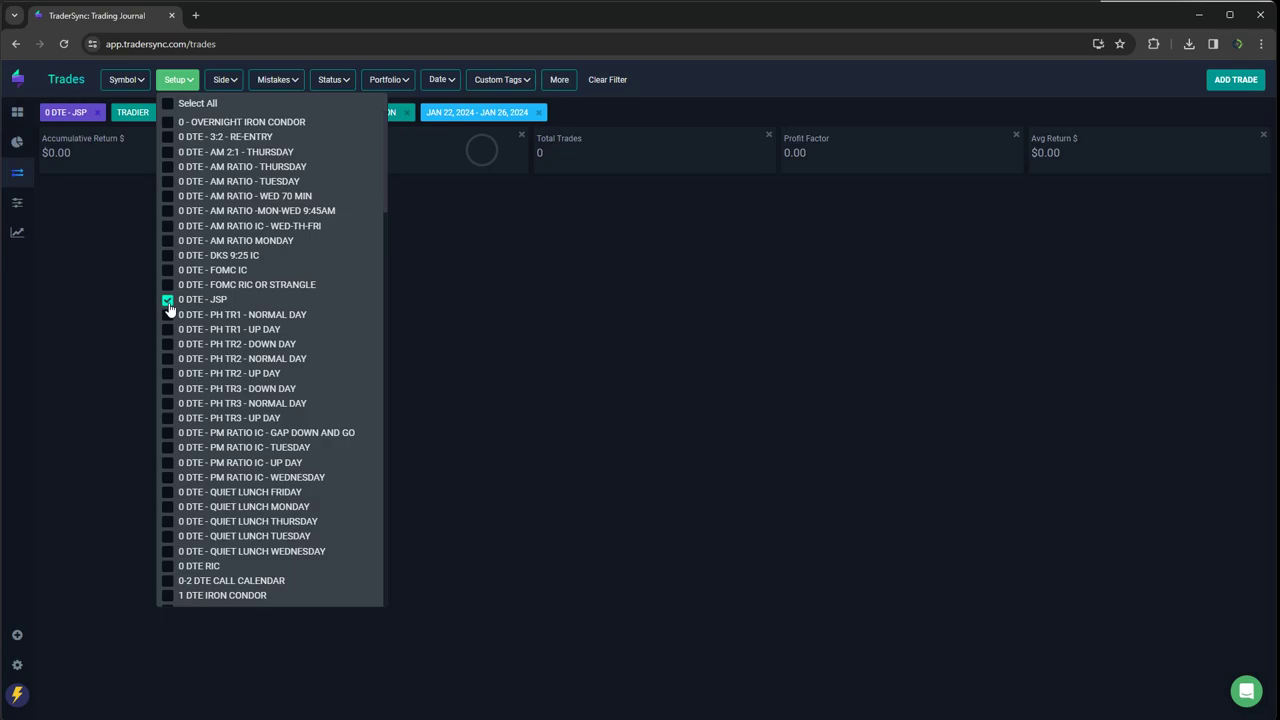
- Replace the 0 DTE - JSP setup filter with the eight 0 DTE PH setups, from PH TR1 - NORMAL DAY to PH TR3 - UP DAY
{"action": "left_click", "coordinate": [168, 302]}
{"action": "left_click", "coordinate": [168, 317]}
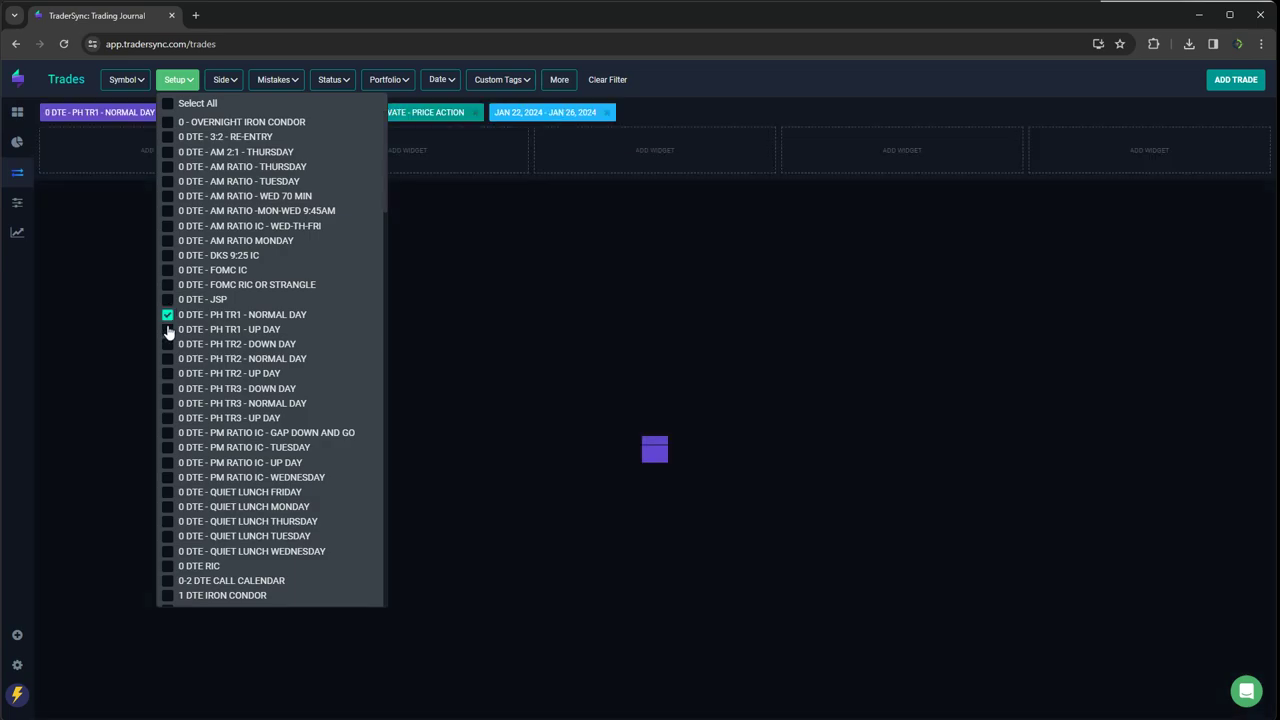
{"action": "left_click", "coordinate": [168, 330]}
{"action": "left_click", "coordinate": [168, 344]}
{"action": "left_click", "coordinate": [168, 358]}
{"action": "left_click", "coordinate": [168, 373]}
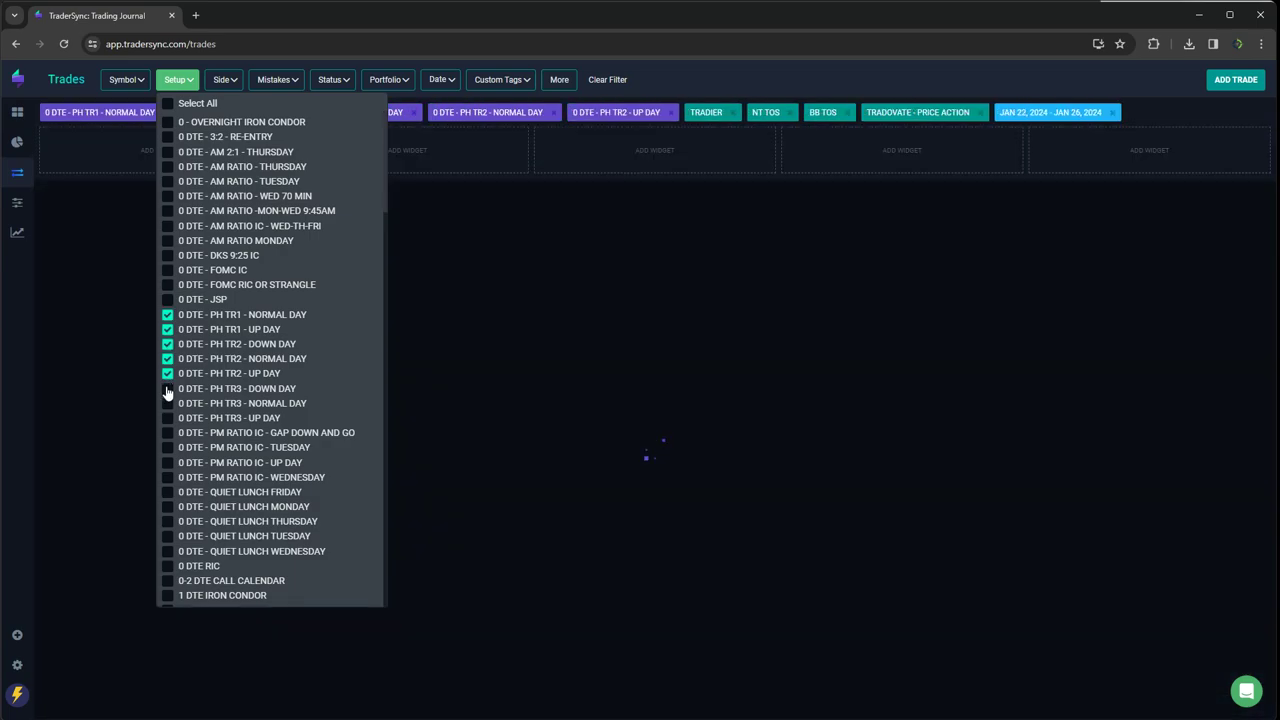
{"action": "left_click", "coordinate": [168, 388]}
{"action": "left_click", "coordinate": [168, 403]}
{"action": "left_click", "coordinate": [168, 418]}
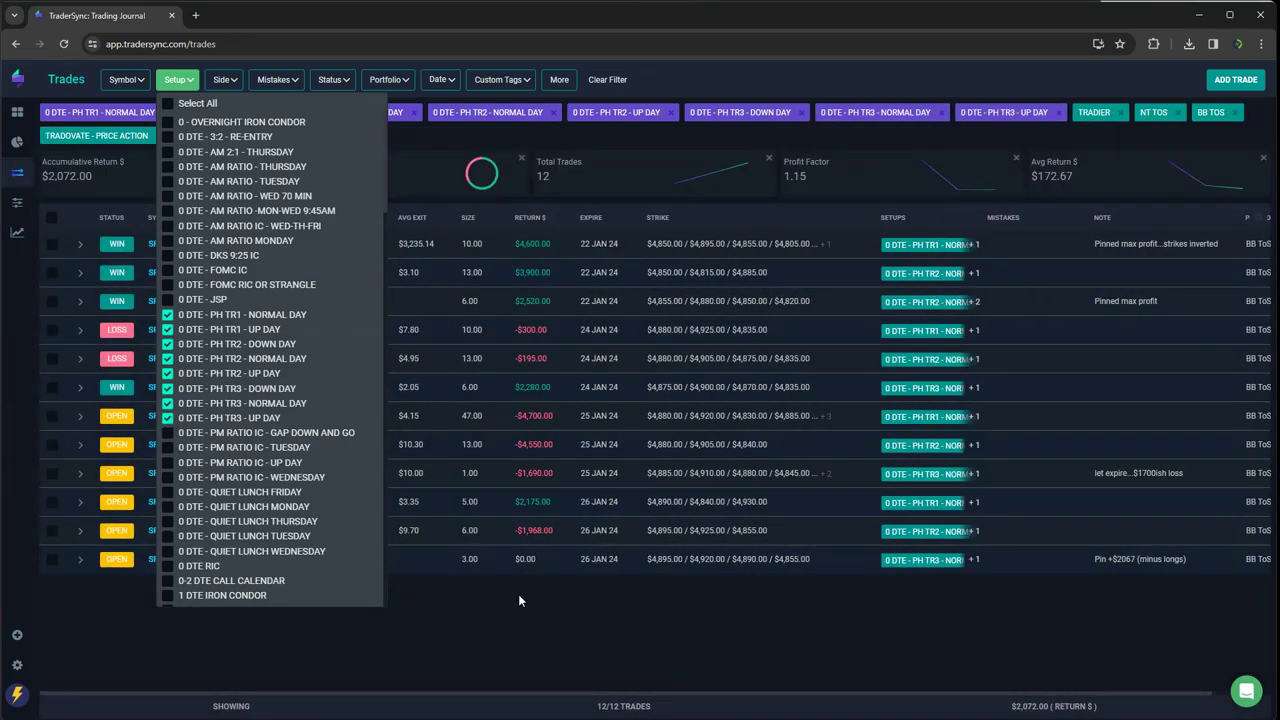
{"action": "left_click", "coordinate": [518, 594]}
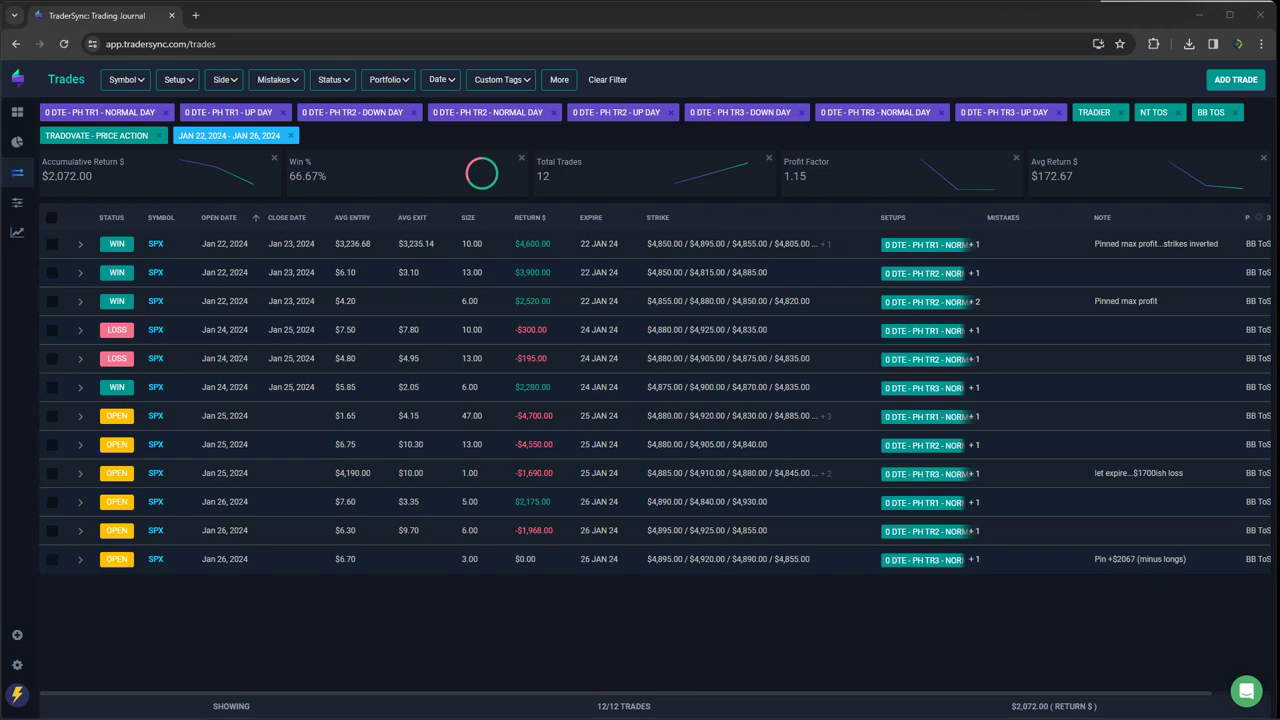
- Switch to thinkorswim to examine the risk profile of the SPX position, and return to the TraderSync trades page
{"action": "mouse_move", "coordinate": [640, 712]}
{"action": "mouse_move", "coordinate": [810, 706]}
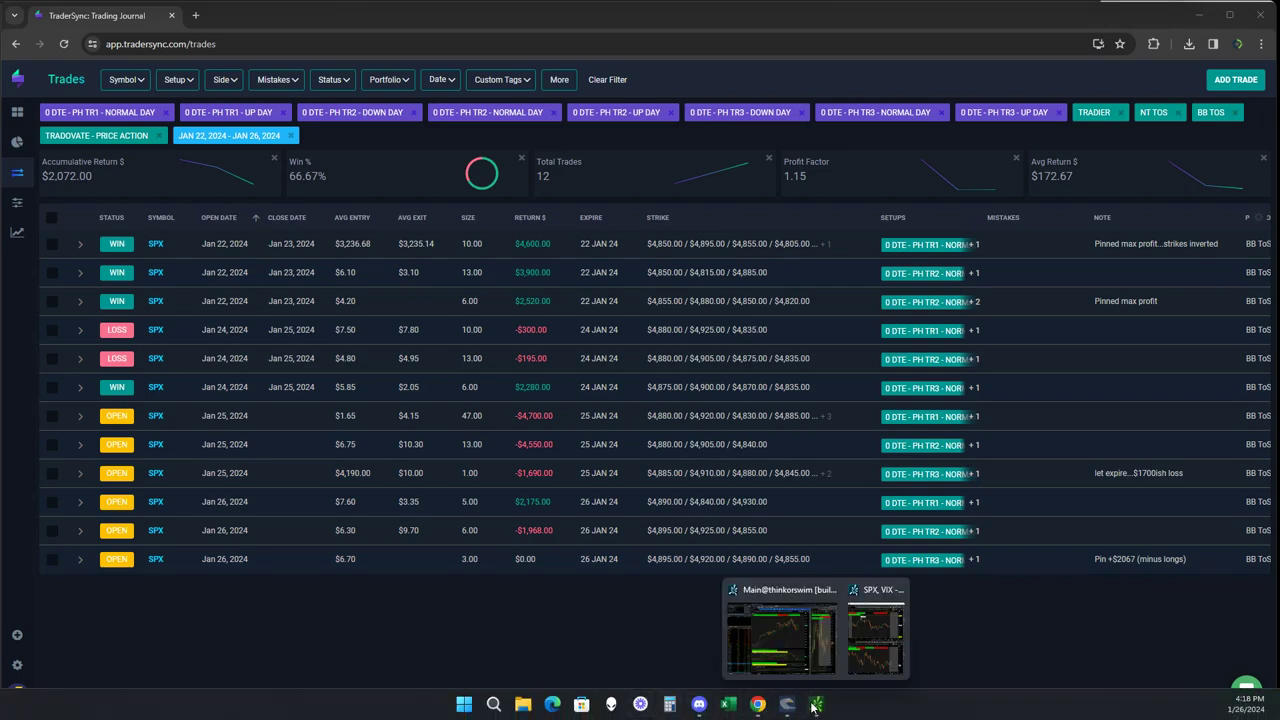
{"action": "left_click", "coordinate": [800, 632]}
{"action": "left_click", "coordinate": [205, 145]}
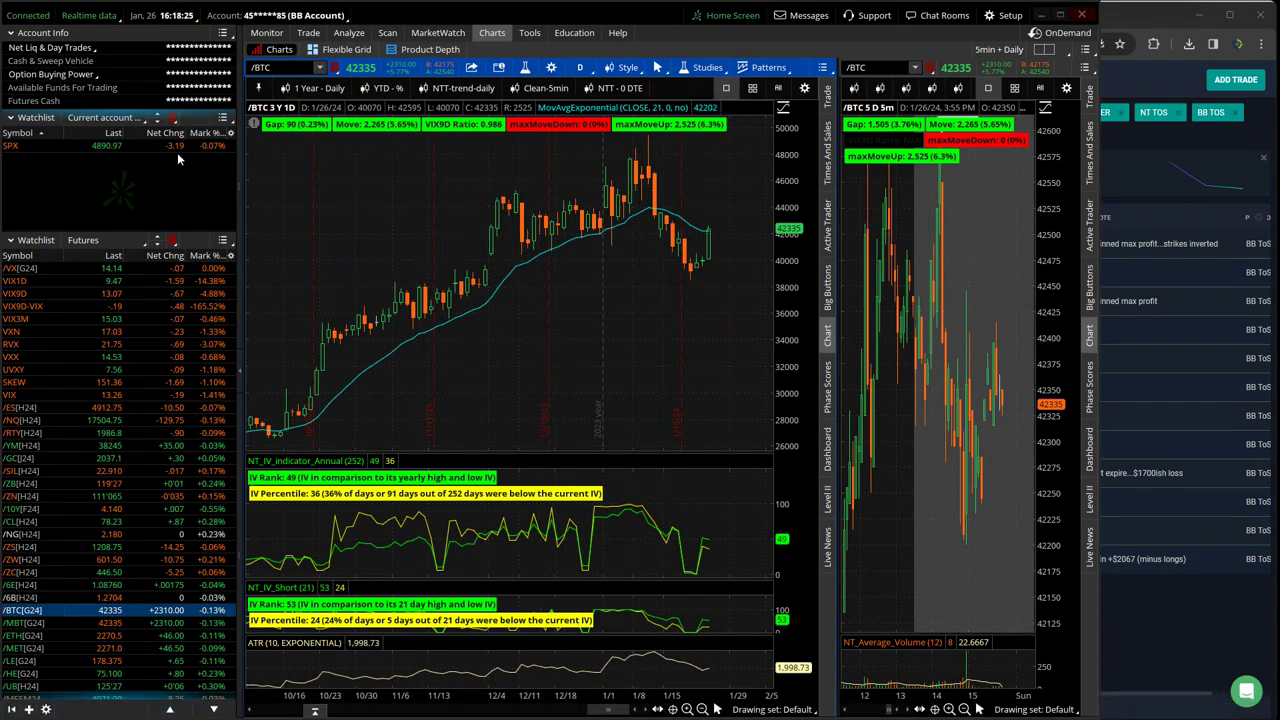
{"action": "left_click", "coordinate": [350, 33]}
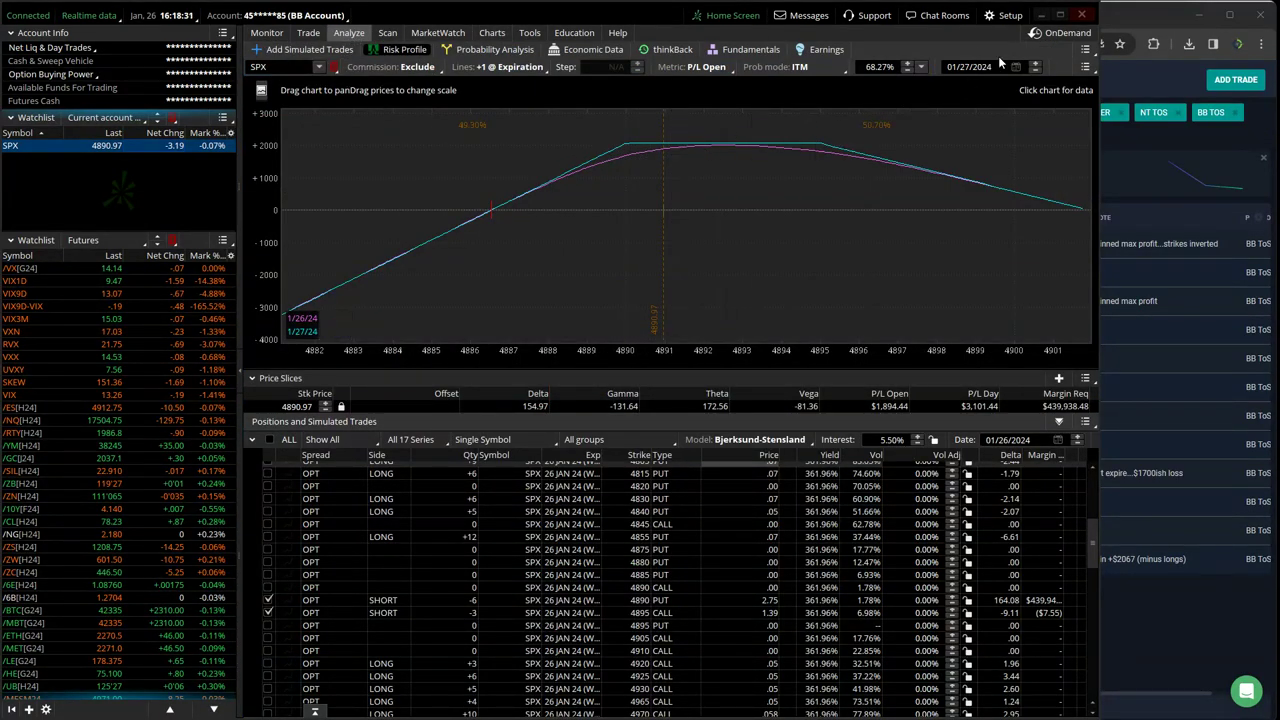
{"action": "left_click", "coordinate": [1116, 27]}
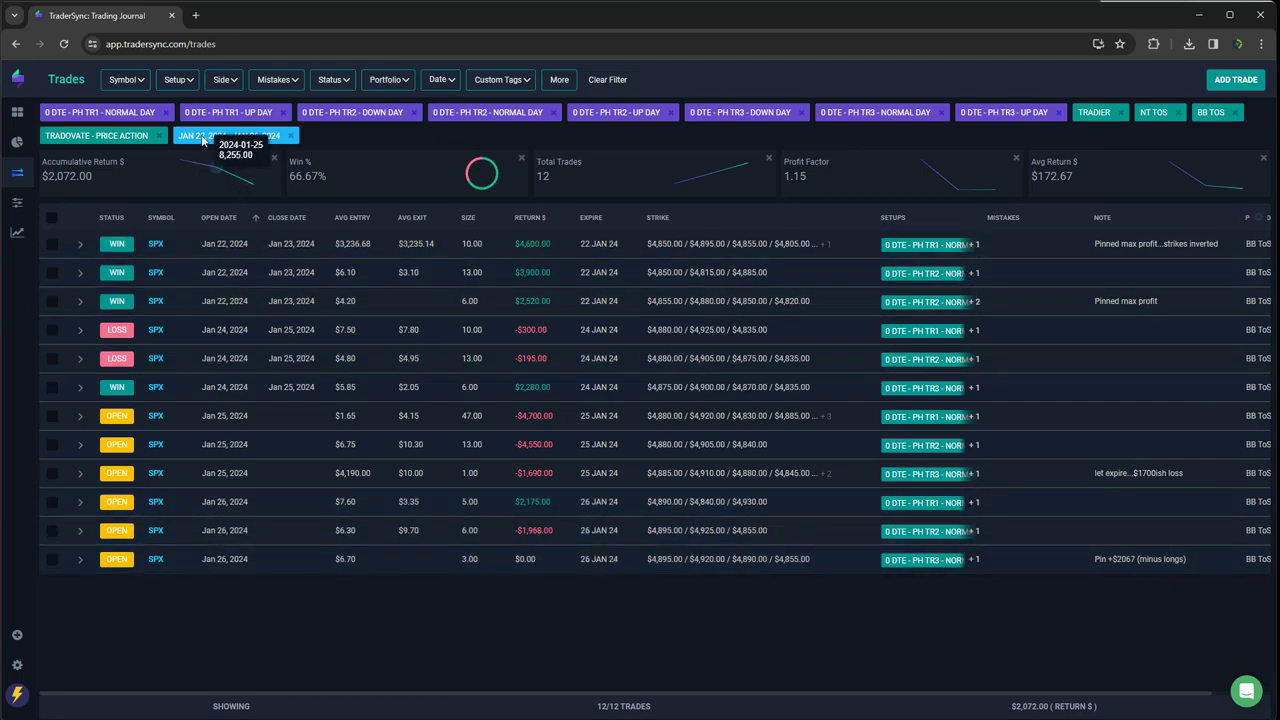
- Clear the eight 0 DTE PH TR1, TR2 and TR3 setups from the trades filter
{"action": "left_click", "coordinate": [177, 80]}
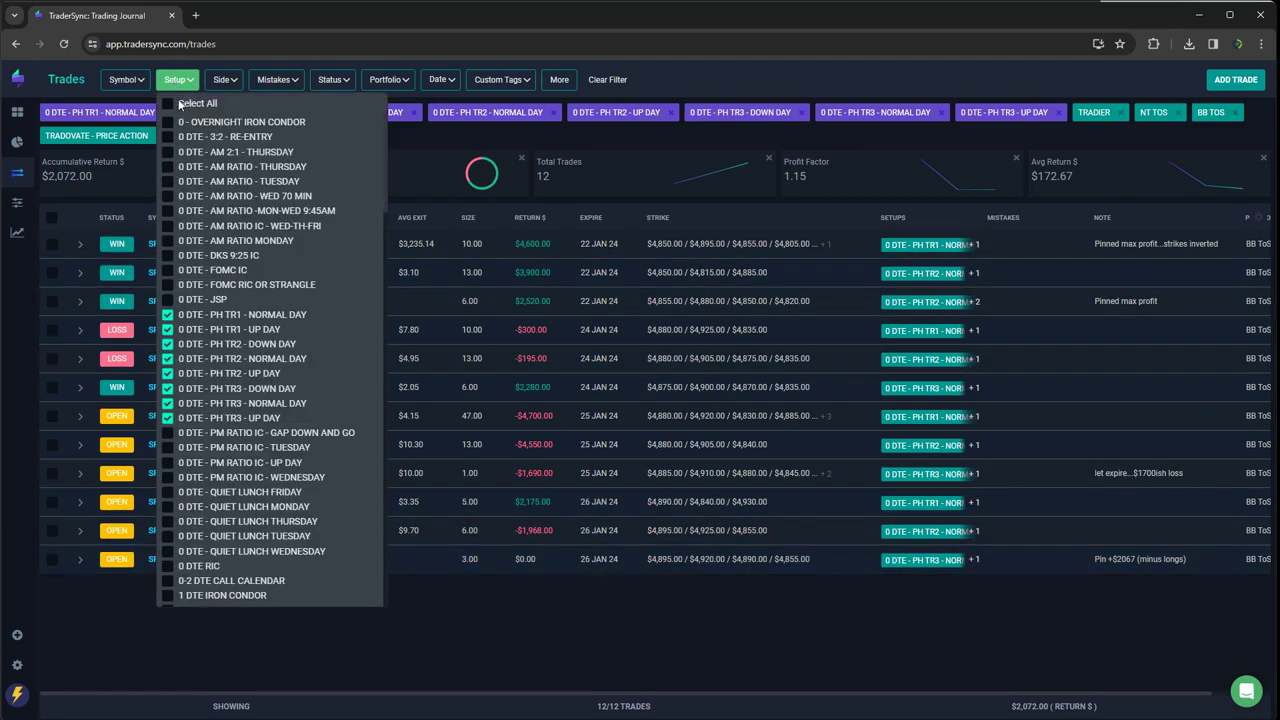
{"action": "left_click", "coordinate": [168, 314]}
{"action": "left_click", "coordinate": [168, 329]}
{"action": "left_click", "coordinate": [168, 343]}
{"action": "left_click", "coordinate": [168, 358]}
{"action": "left_click", "coordinate": [168, 373]}
{"action": "left_click", "coordinate": [167, 388]}
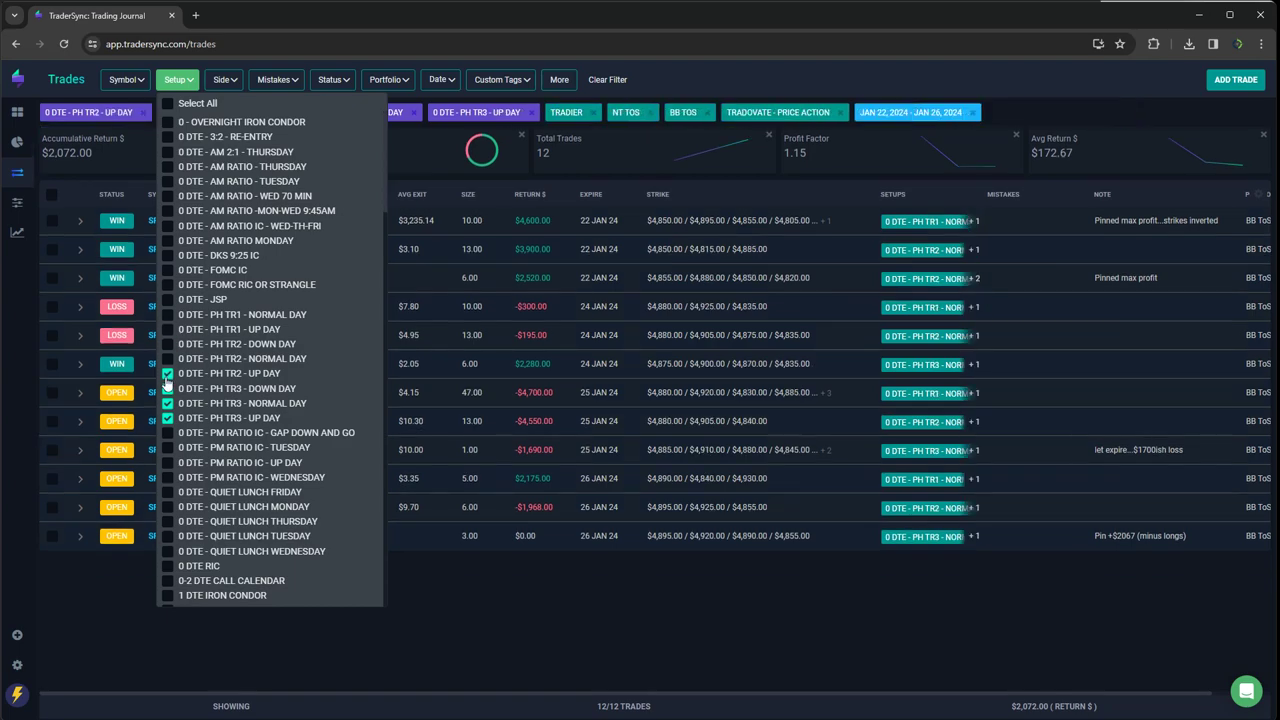
{"action": "left_click", "coordinate": [168, 403]}
{"action": "left_click", "coordinate": [168, 418]}
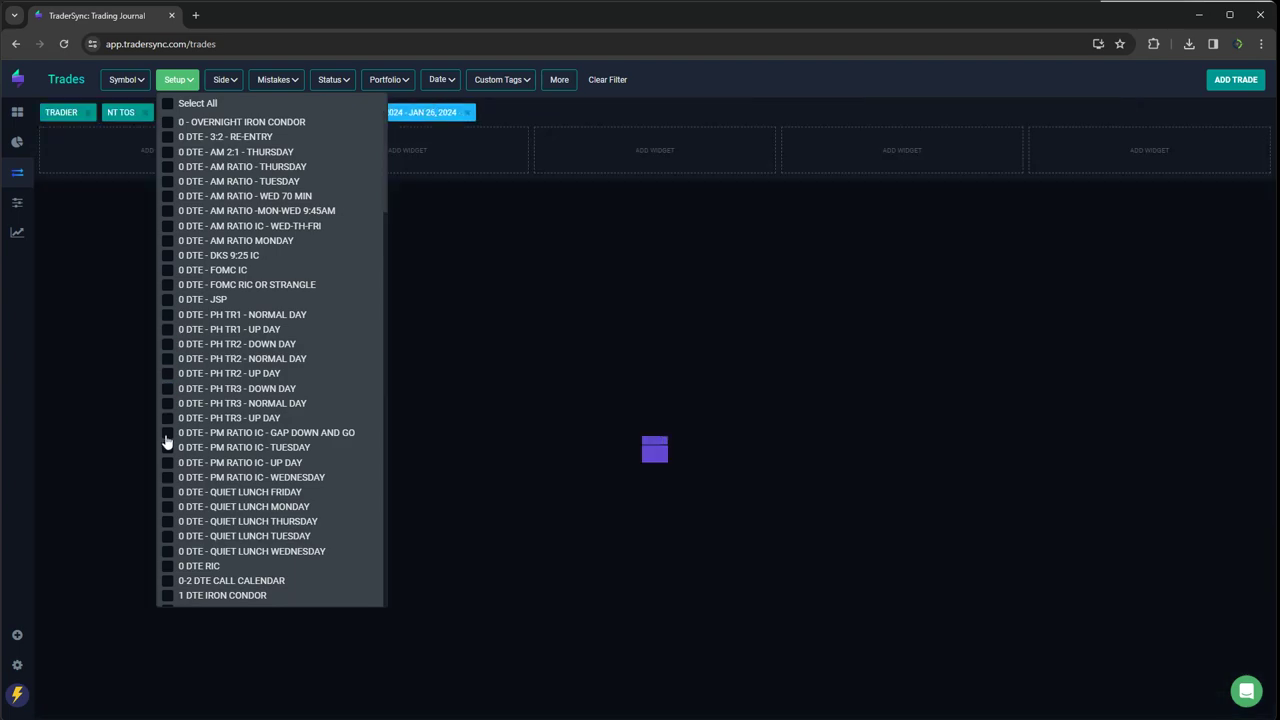
- Filter the trades by the four 0 DTE - PM RATIO IC setups: GAP DOWN AND GO, TUESDAY, UP DAY and WEDNESDAY
{"action": "left_click", "coordinate": [168, 432]}
{"action": "left_click", "coordinate": [168, 447]}
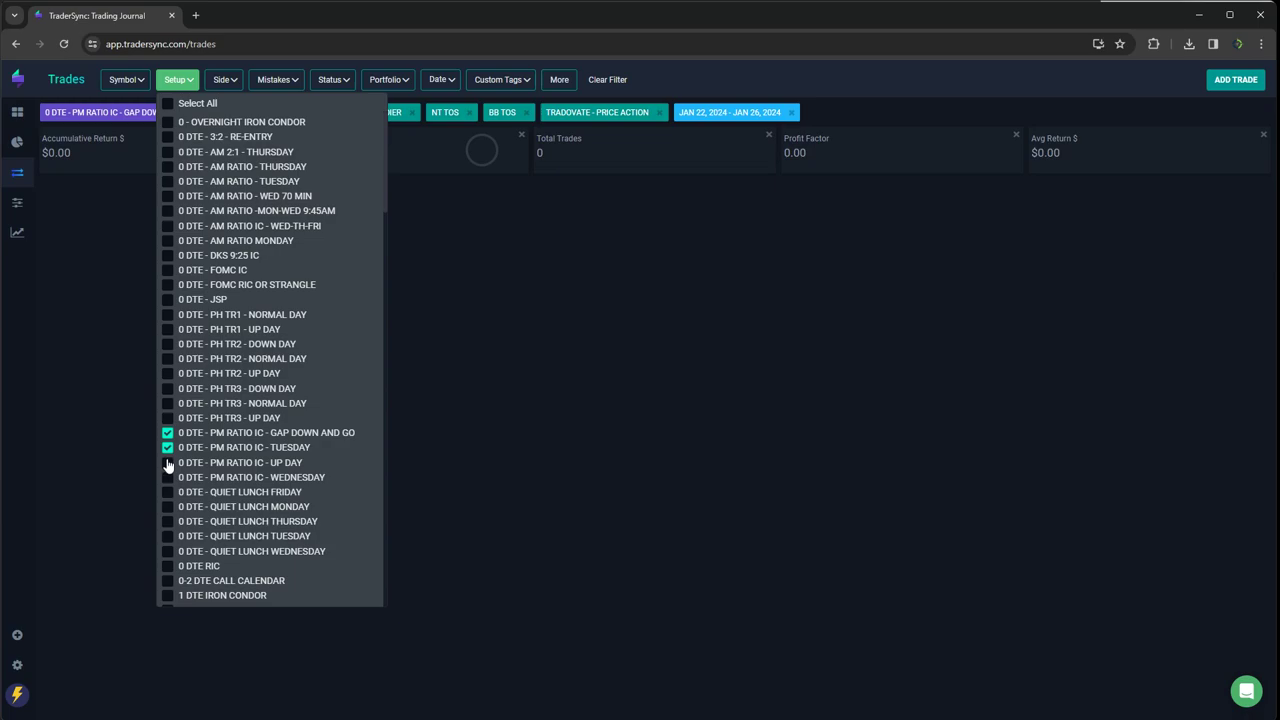
{"action": "left_click", "coordinate": [168, 462]}
{"action": "left_click", "coordinate": [168, 478]}
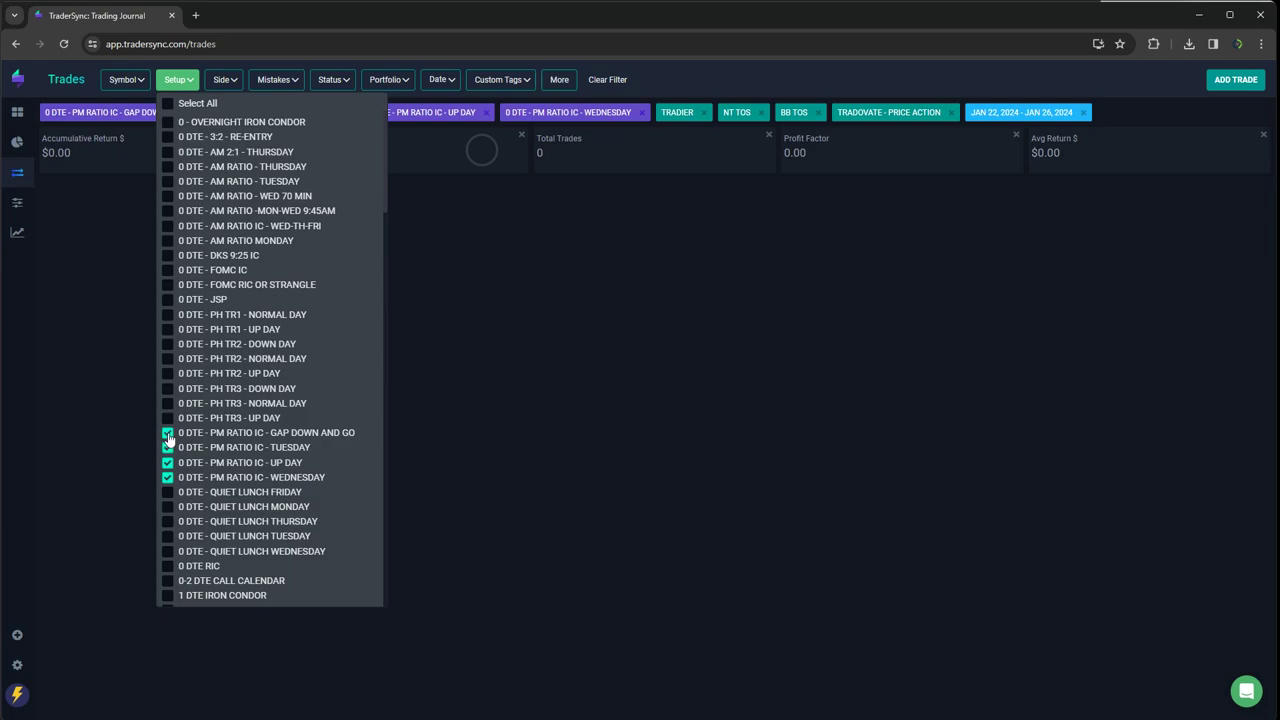
- Replace the four PM RATIO IC setup filters with the five 0 DTE - QUIET LUNCH setups, Monday to Friday
{"action": "left_click", "coordinate": [168, 432]}
{"action": "left_click", "coordinate": [168, 447]}
{"action": "left_click", "coordinate": [168, 462]}
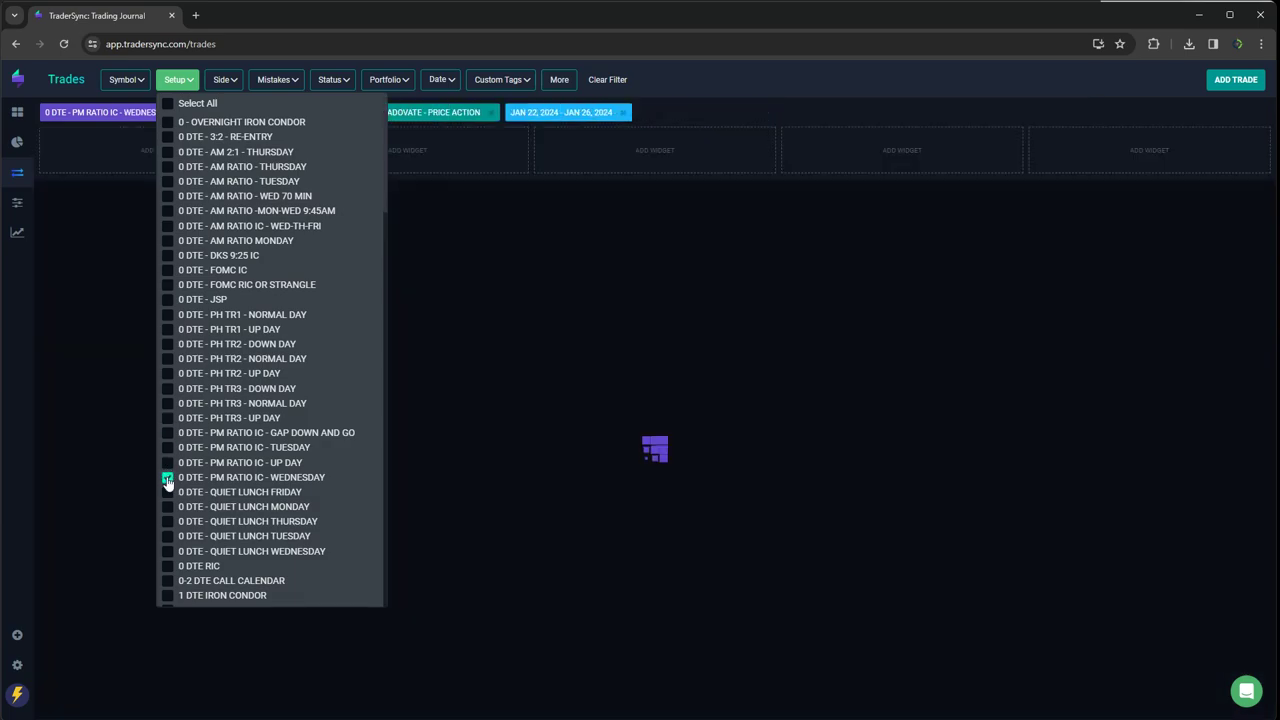
{"action": "left_click", "coordinate": [168, 478]}
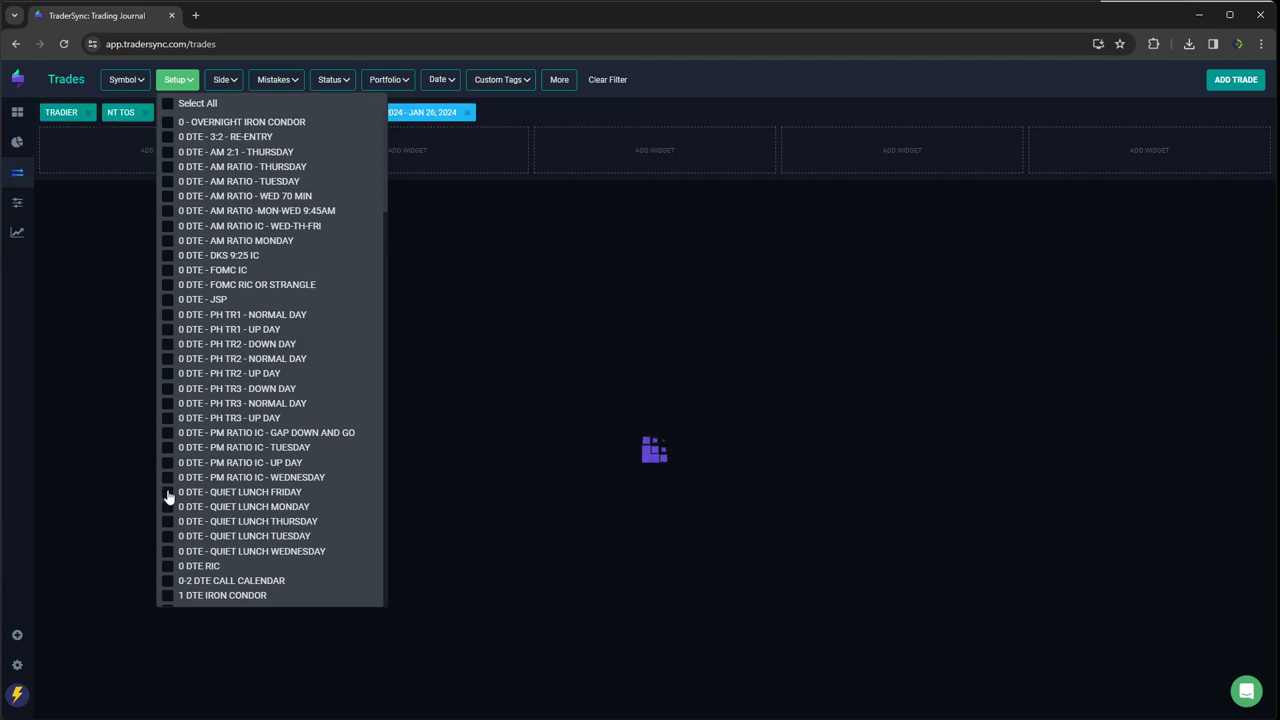
{"action": "left_click", "coordinate": [168, 492]}
{"action": "left_click", "coordinate": [168, 507]}
{"action": "left_click", "coordinate": [168, 521]}
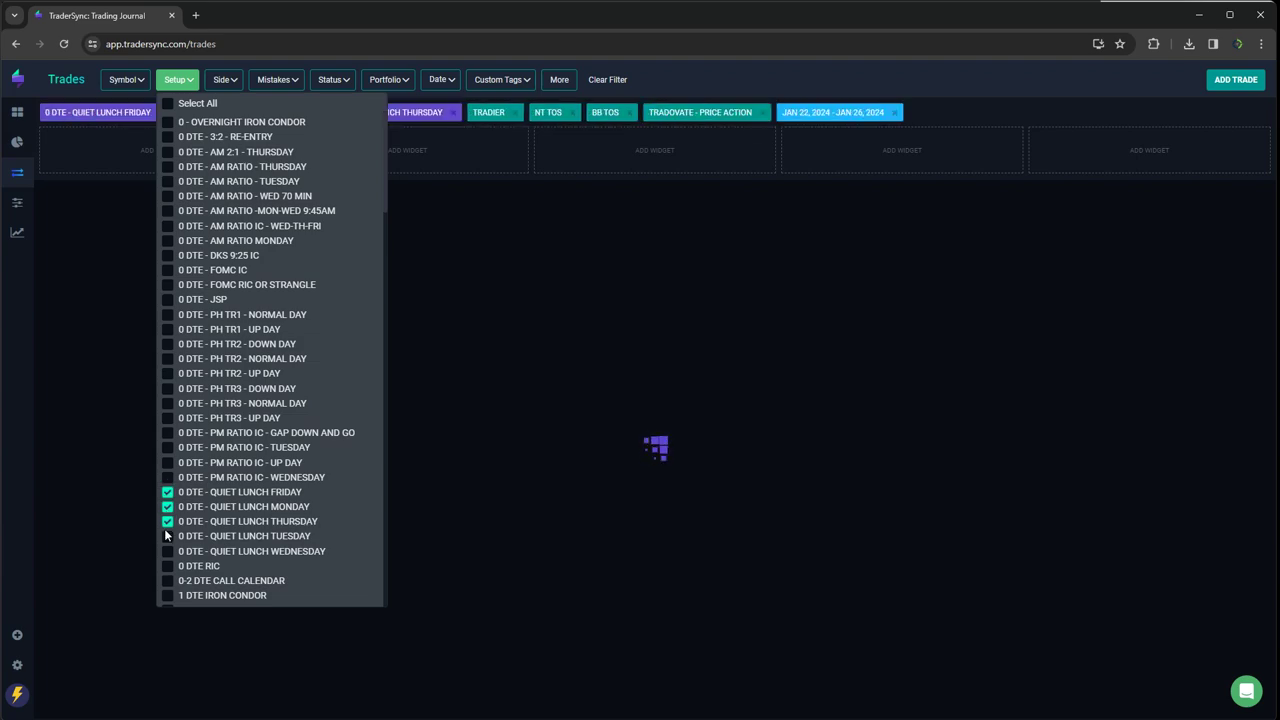
{"action": "left_click", "coordinate": [168, 536]}
{"action": "left_click", "coordinate": [168, 551]}
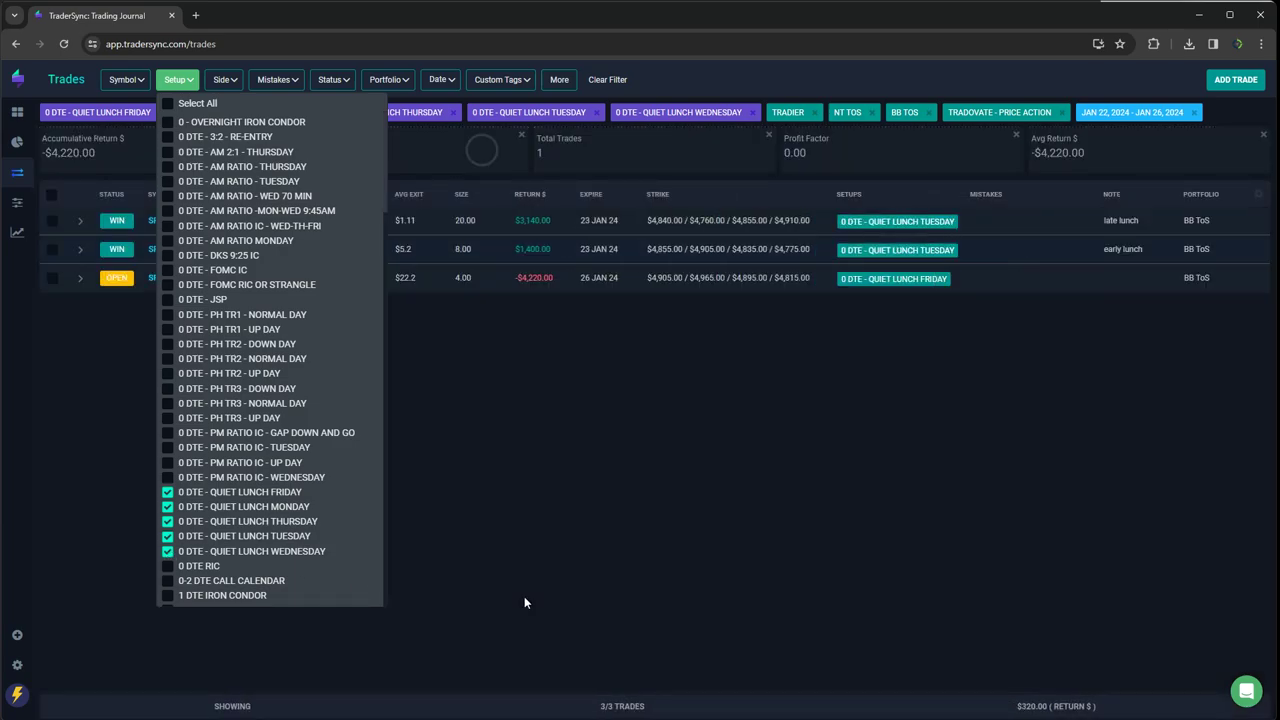
{"action": "left_click", "coordinate": [524, 600]}
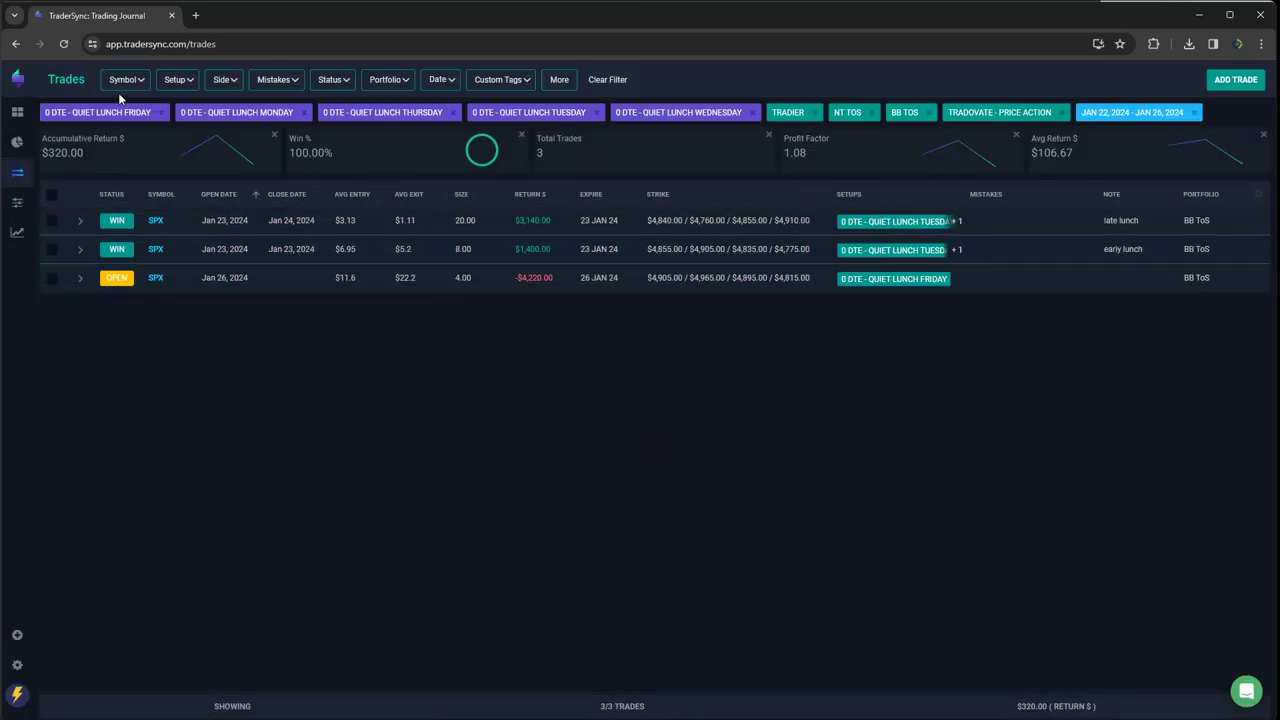
- Clear the five QUIET LUNCH setup filters and filter the trades by 0 DTE RIC instead
{"action": "left_click", "coordinate": [186, 86]}
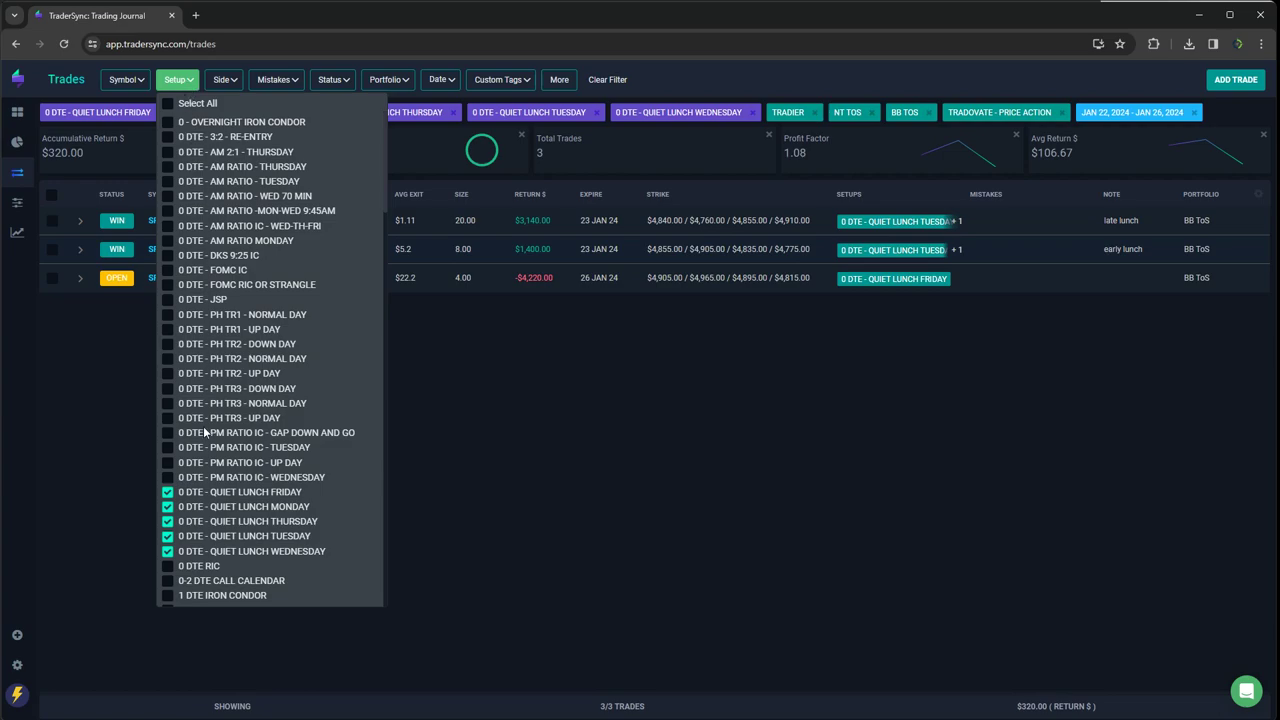
{"action": "left_click", "coordinate": [167, 492]}
{"action": "left_click", "coordinate": [167, 506]}
{"action": "left_click", "coordinate": [167, 521]}
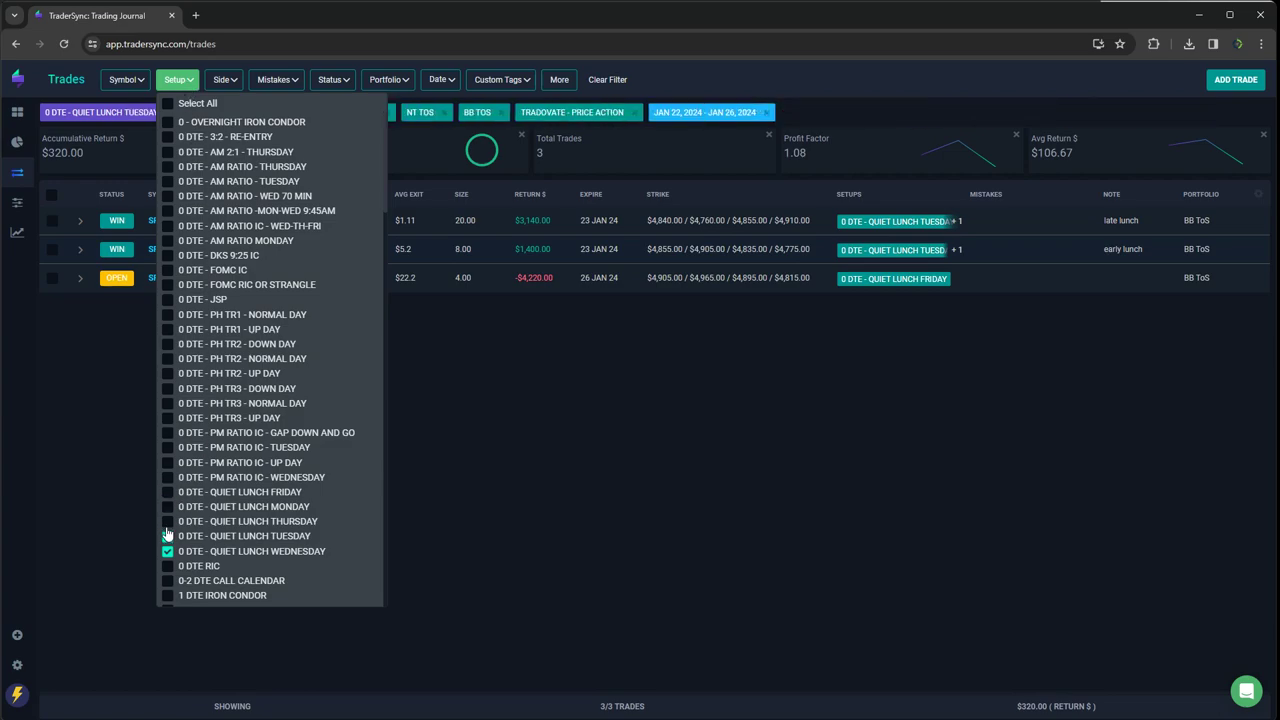
{"action": "left_click", "coordinate": [167, 551]}
{"action": "left_click", "coordinate": [167, 537]}
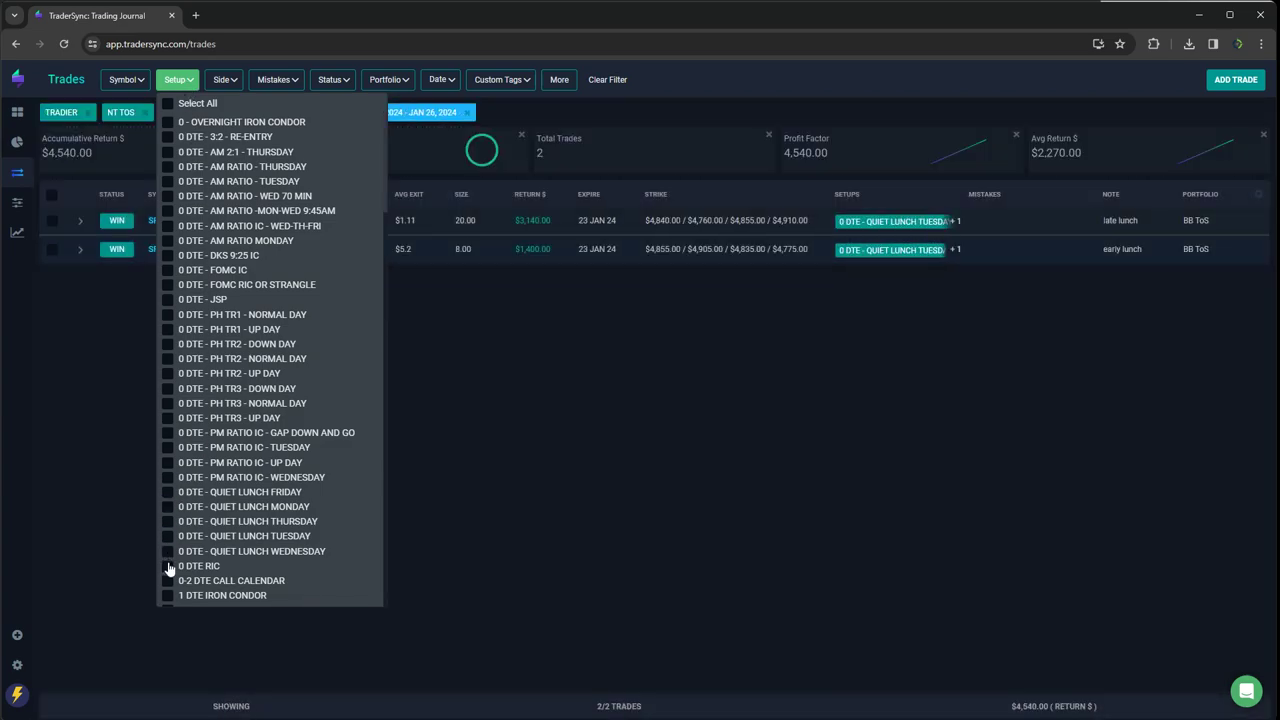
{"action": "left_click", "coordinate": [168, 566]}
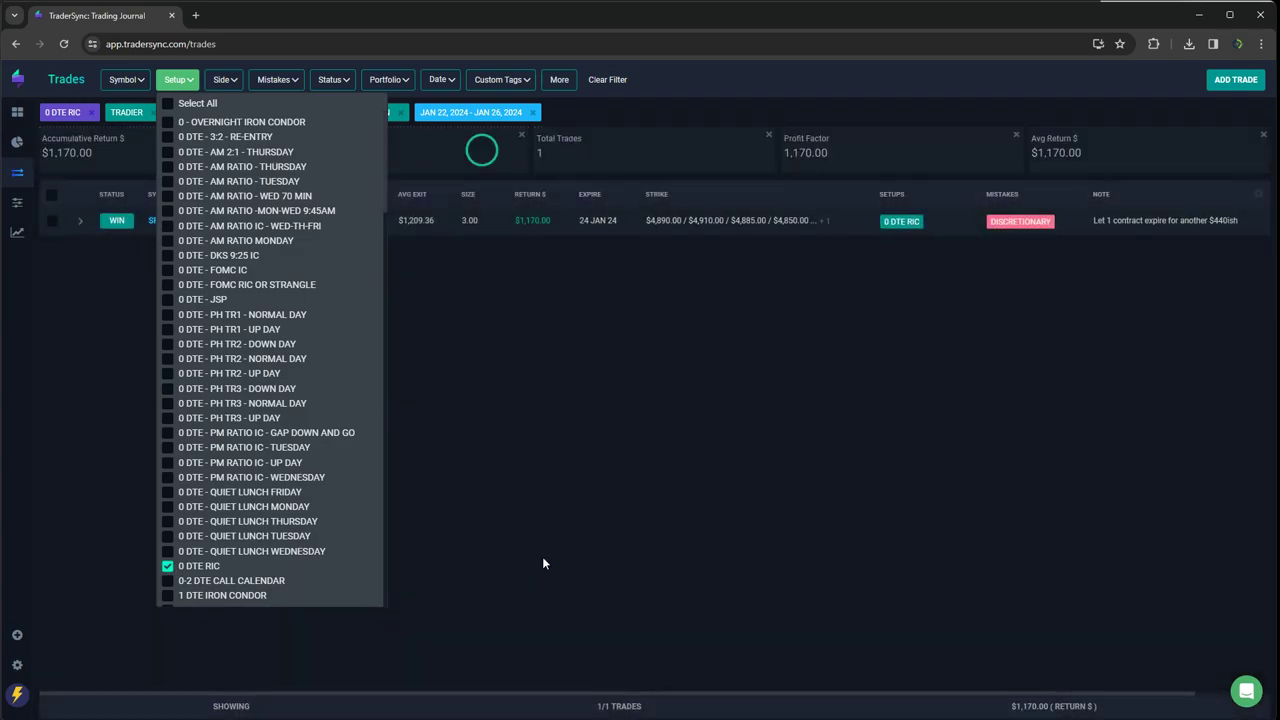
{"action": "left_click", "coordinate": [555, 551]}
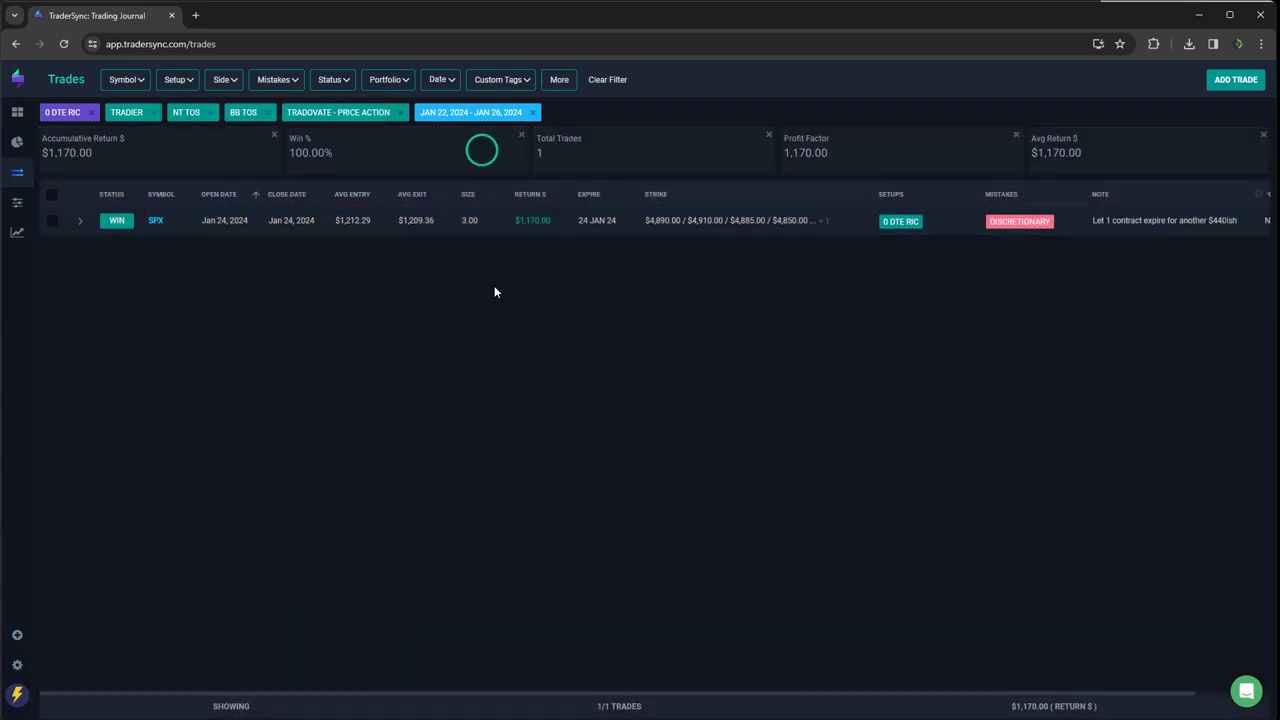
- Replace the 0 DTE RIC setup filter with 0-2 DTE CALL CALENDAR
{"action": "left_click", "coordinate": [178, 80]}
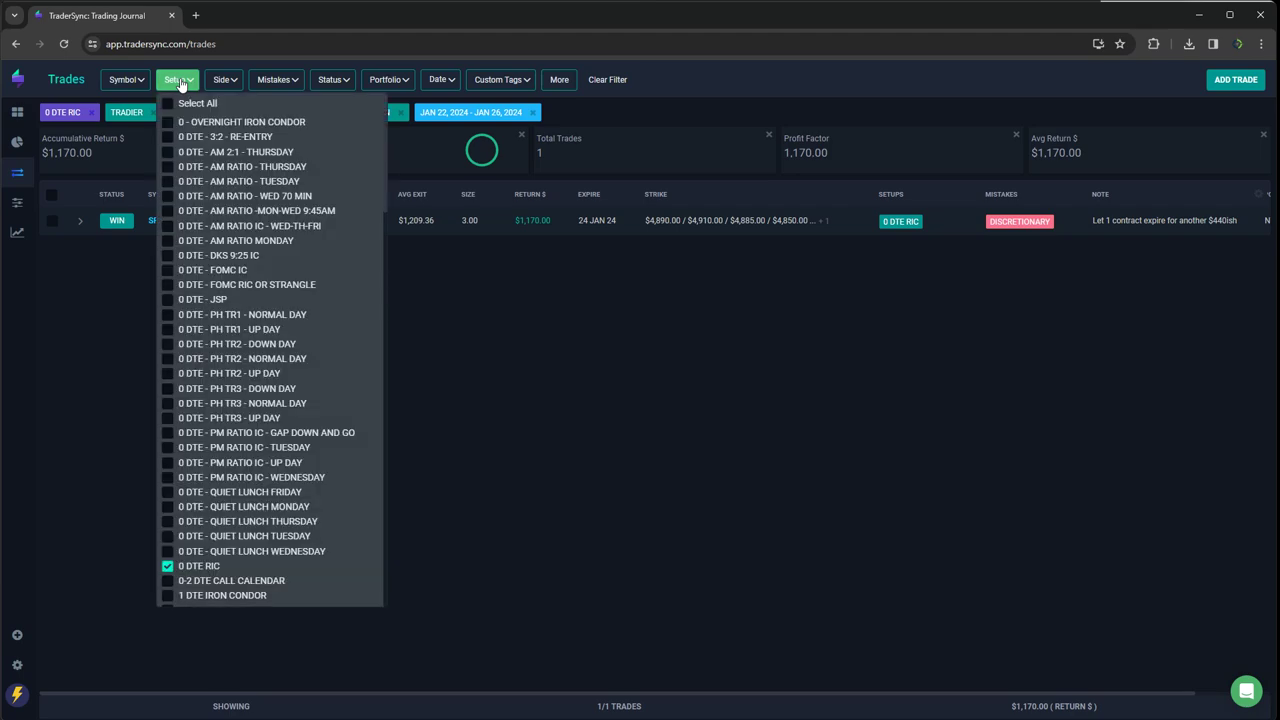
{"action": "left_click", "coordinate": [167, 566]}
{"action": "left_click", "coordinate": [168, 581]}
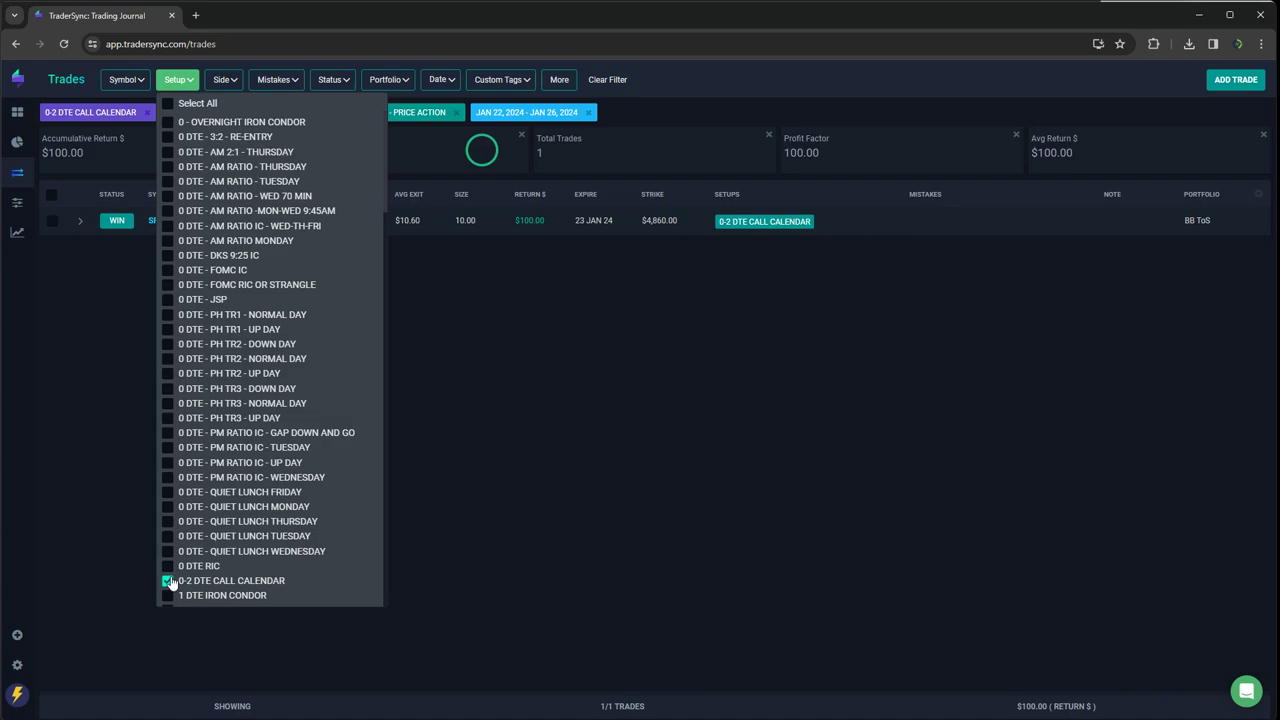
- Replace the 0-2 DTE CALL CALENDAR setup filter with 1 DTE IRON CONDOR
{"action": "left_click", "coordinate": [168, 581]}
{"action": "left_click", "coordinate": [167, 595]}
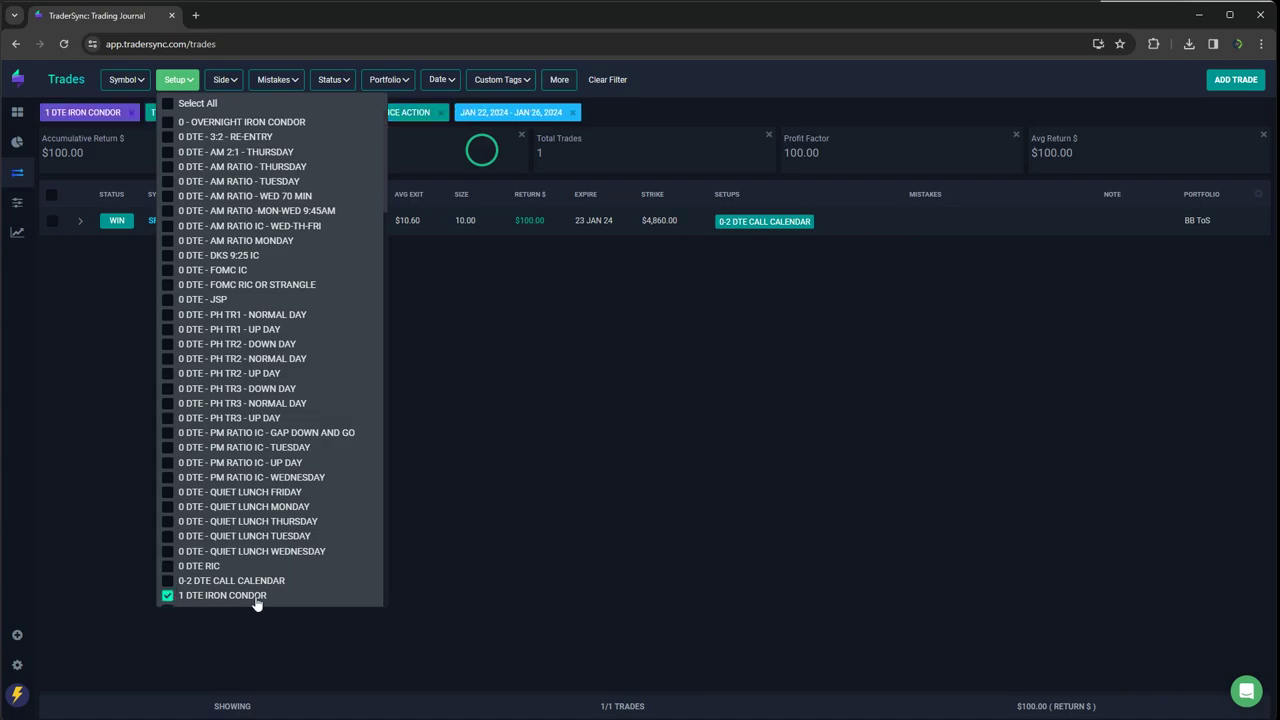
{"action": "left_click", "coordinate": [566, 514]}
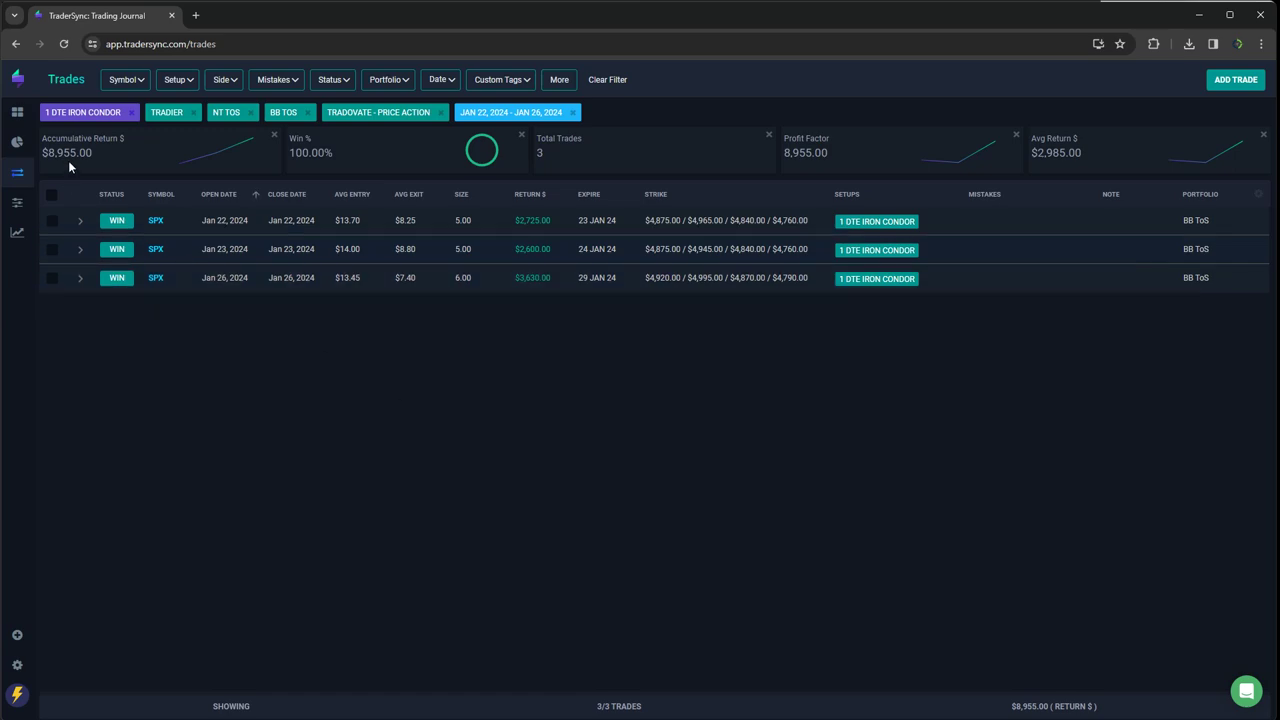
- Replace the 1 DTE IRON CONDOR setup filter with DB-TIME FLYS
{"action": "left_click", "coordinate": [180, 82]}
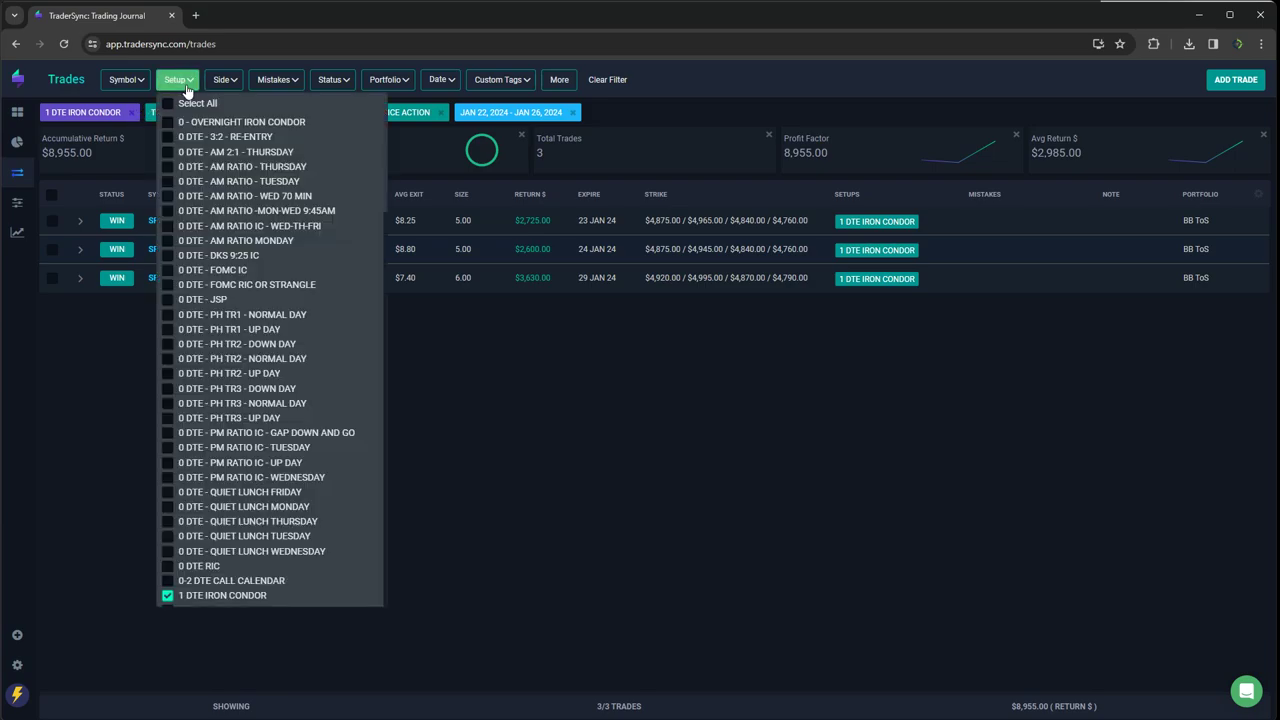
{"action": "scroll", "coordinate": [275, 420], "scroll_direction": "down", "scroll_amount": 3}
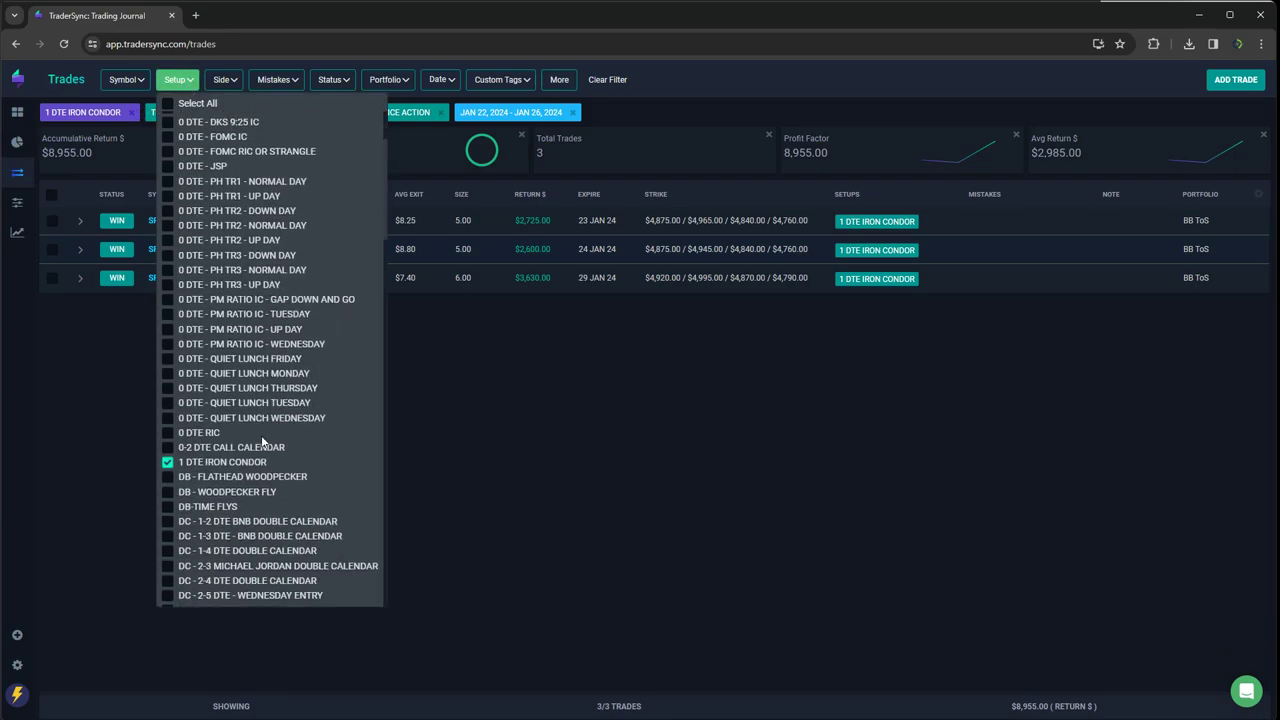
{"action": "left_click", "coordinate": [167, 463]}
{"action": "left_click", "coordinate": [167, 507]}
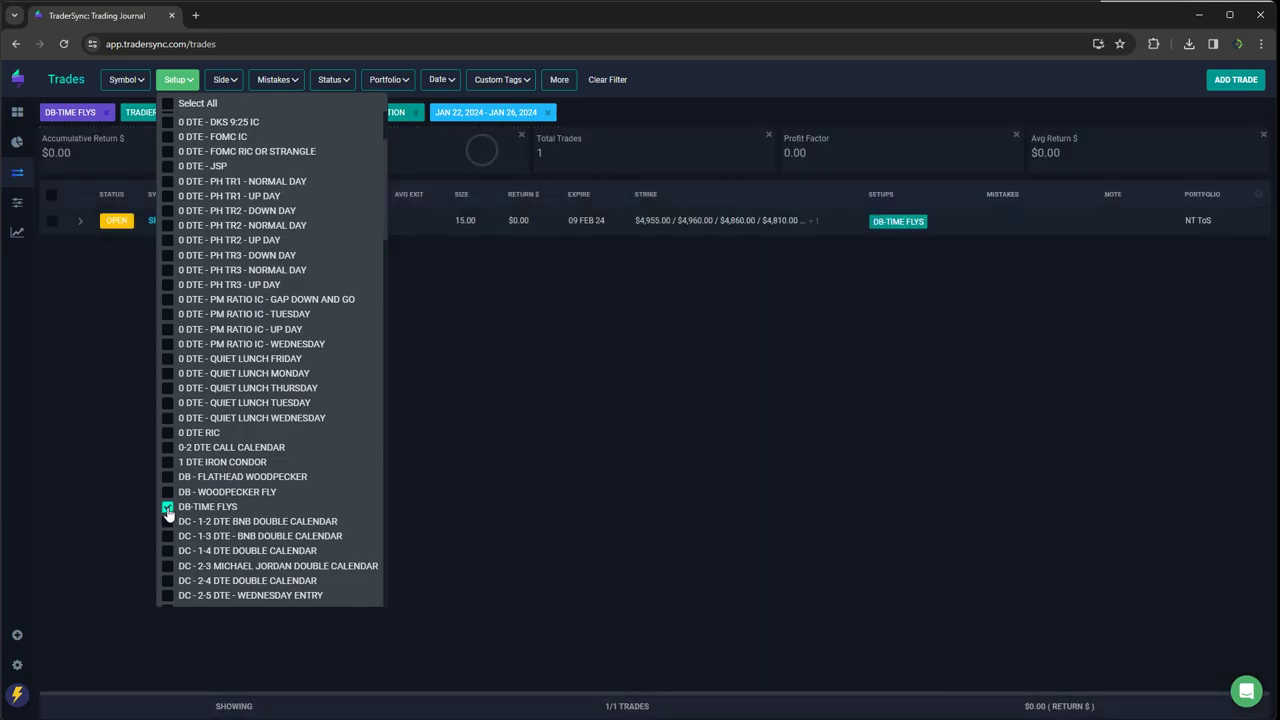
- Replace the DB-TIME FLYS setup filter with the nine DC setups from 1-2 DTE BNB DOUBLE CALENDAR through 3-5 DTE DOUBLE CALENDAR
{"action": "left_click", "coordinate": [167, 507]}
{"action": "left_click", "coordinate": [167, 521]}
{"action": "left_click", "coordinate": [167, 536]}
{"action": "left_click", "coordinate": [167, 551]}
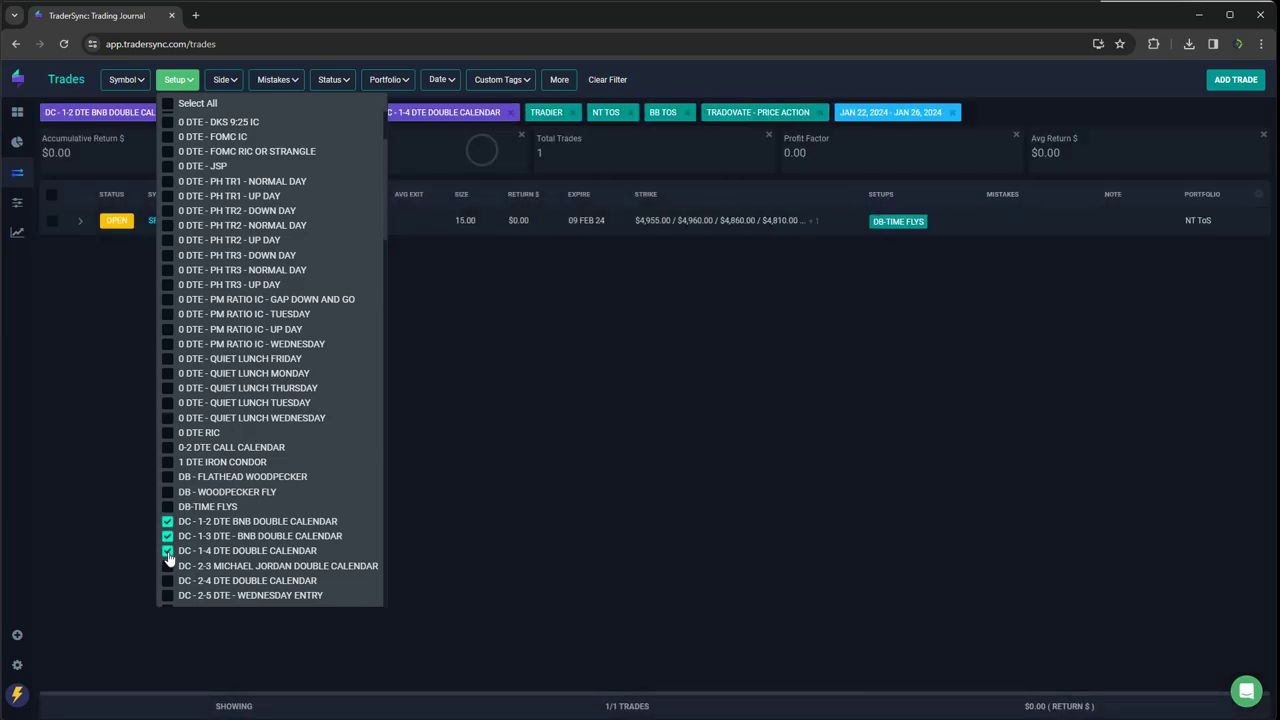
{"action": "left_click", "coordinate": [167, 566]}
{"action": "scroll", "coordinate": [167, 566], "scroll_direction": "down", "scroll_amount": 2}
{"action": "left_click", "coordinate": [167, 381]}
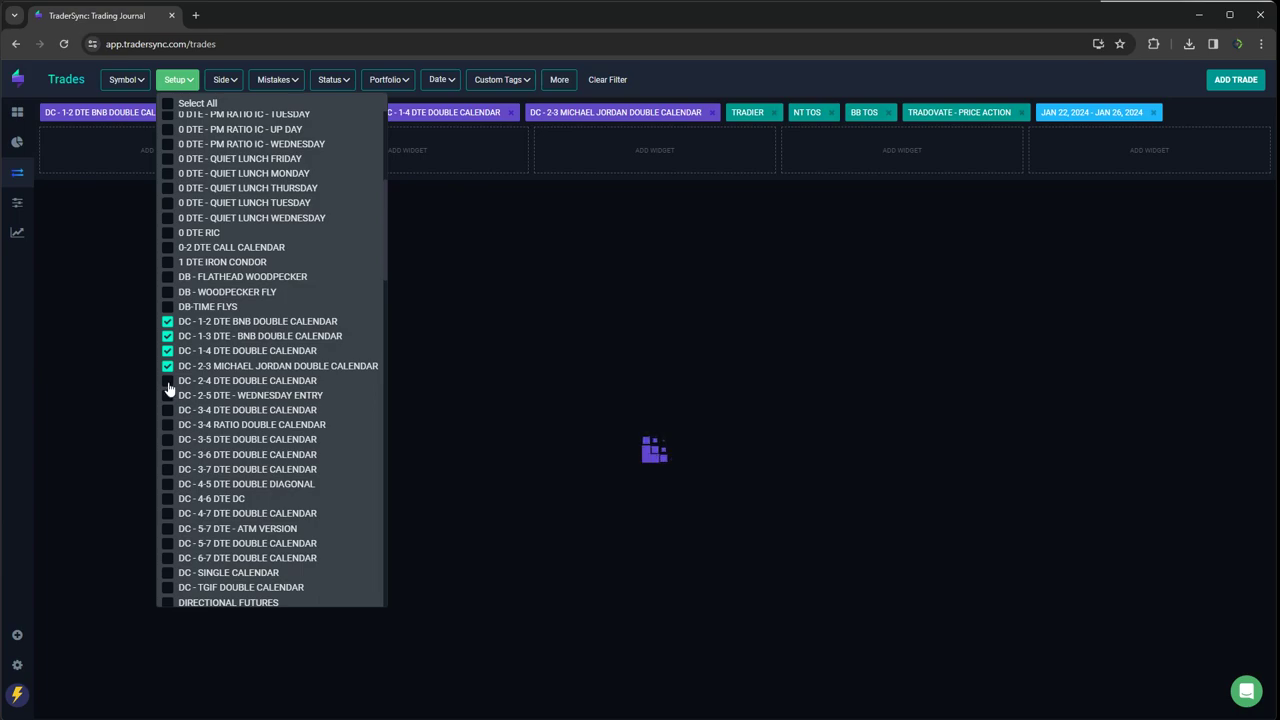
{"action": "left_click", "coordinate": [167, 395]}
{"action": "left_click", "coordinate": [167, 410]}
{"action": "left_click", "coordinate": [167, 424]}
{"action": "left_click", "coordinate": [167, 439]}
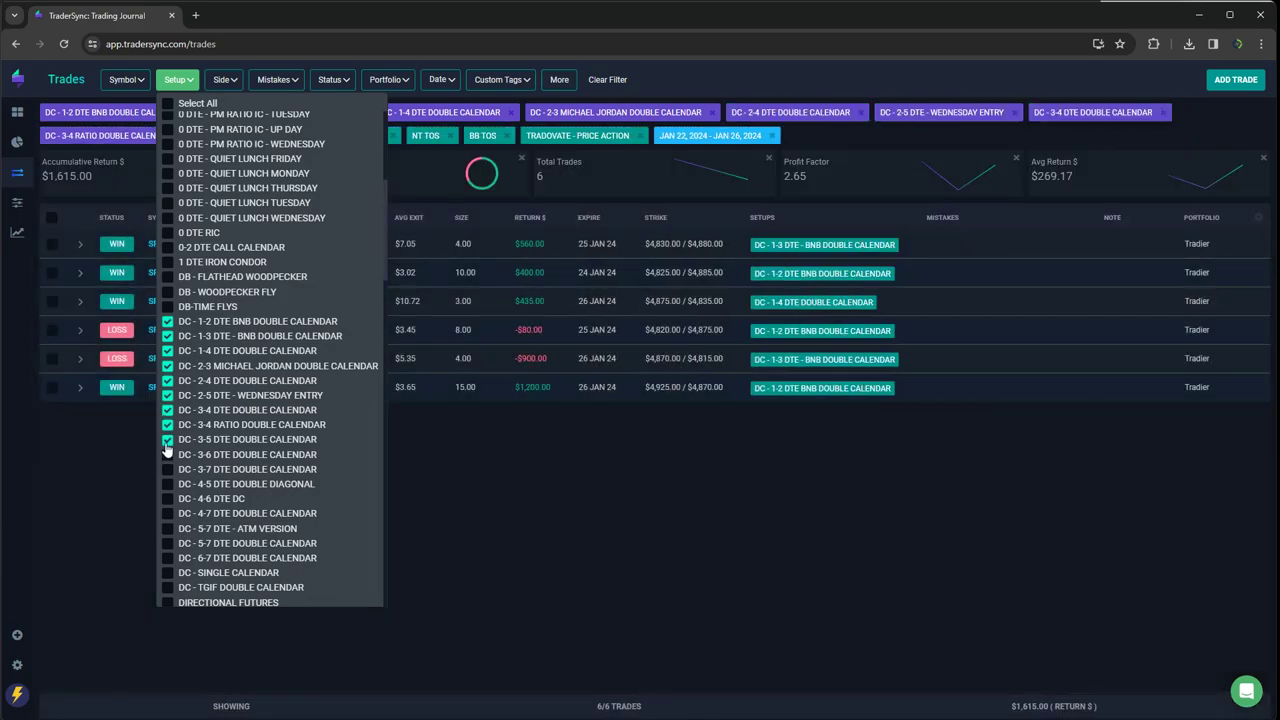
- Add the DC setups from 3-6 DTE DOUBLE CALENDAR through TGIF DOUBLE CALENDAR to the filter and review the listed trades
{"action": "left_click", "coordinate": [167, 454]}
{"action": "left_click", "coordinate": [167, 469]}
{"action": "left_click", "coordinate": [167, 484]}
{"action": "left_click", "coordinate": [167, 498]}
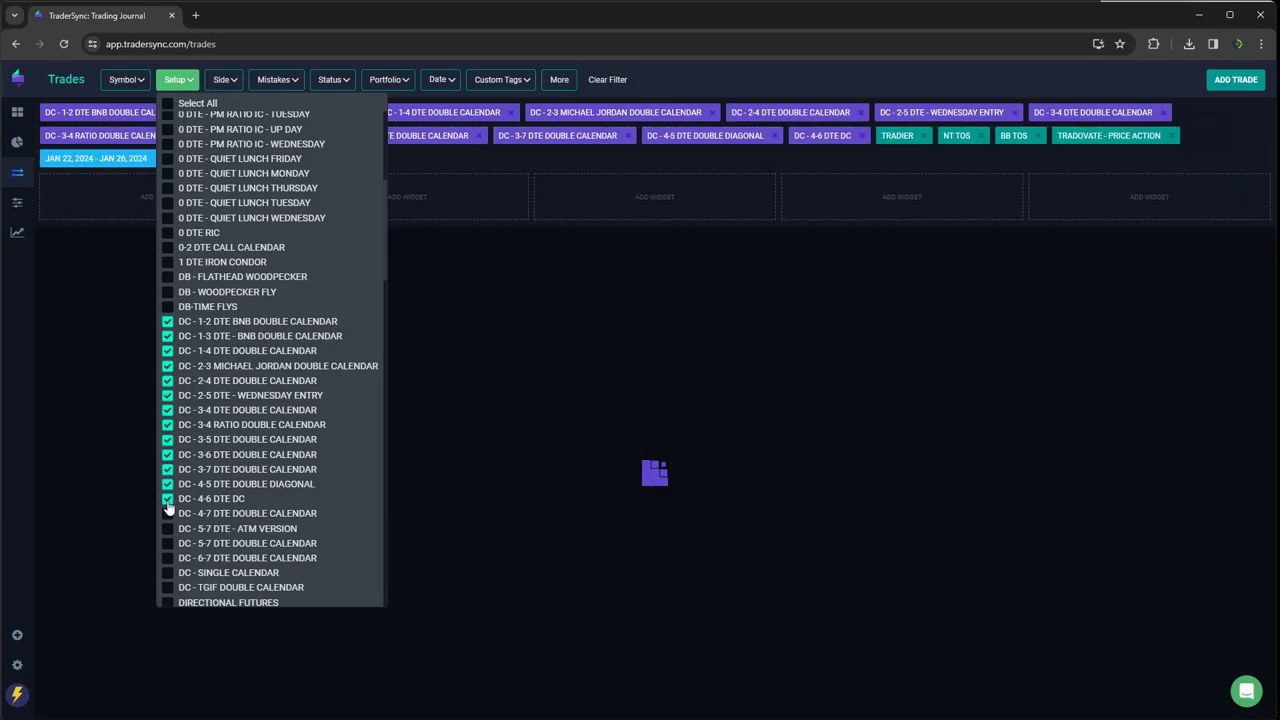
{"action": "left_click", "coordinate": [167, 513]}
{"action": "left_click", "coordinate": [167, 528]}
{"action": "left_click", "coordinate": [167, 543]}
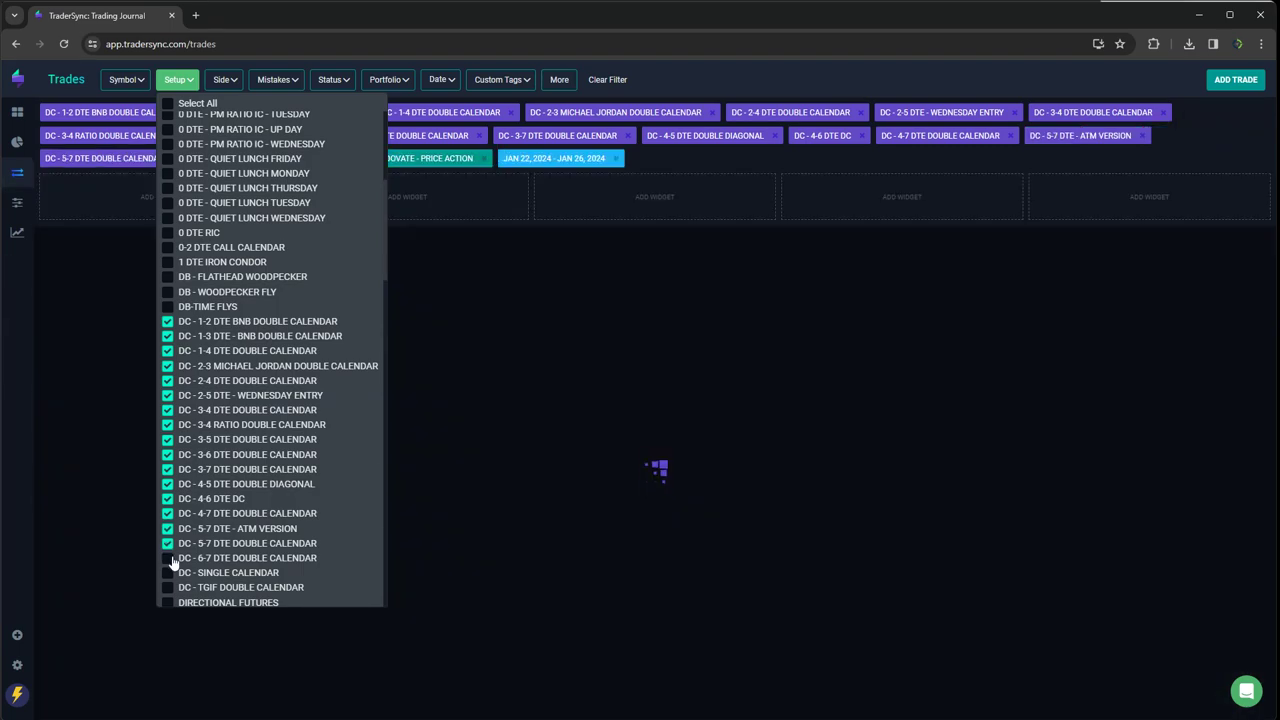
{"action": "left_click", "coordinate": [167, 558]}
{"action": "left_click", "coordinate": [167, 572]}
{"action": "left_click", "coordinate": [167, 587]}
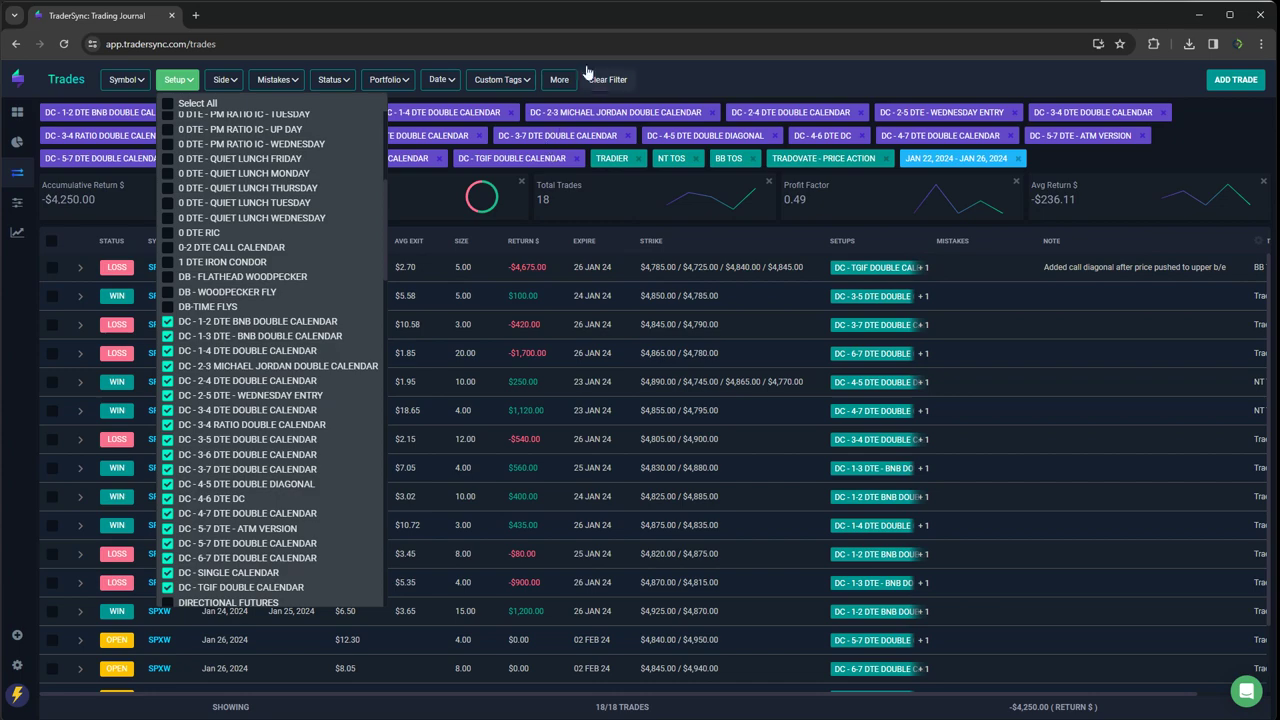
{"action": "left_click", "coordinate": [64, 44]}
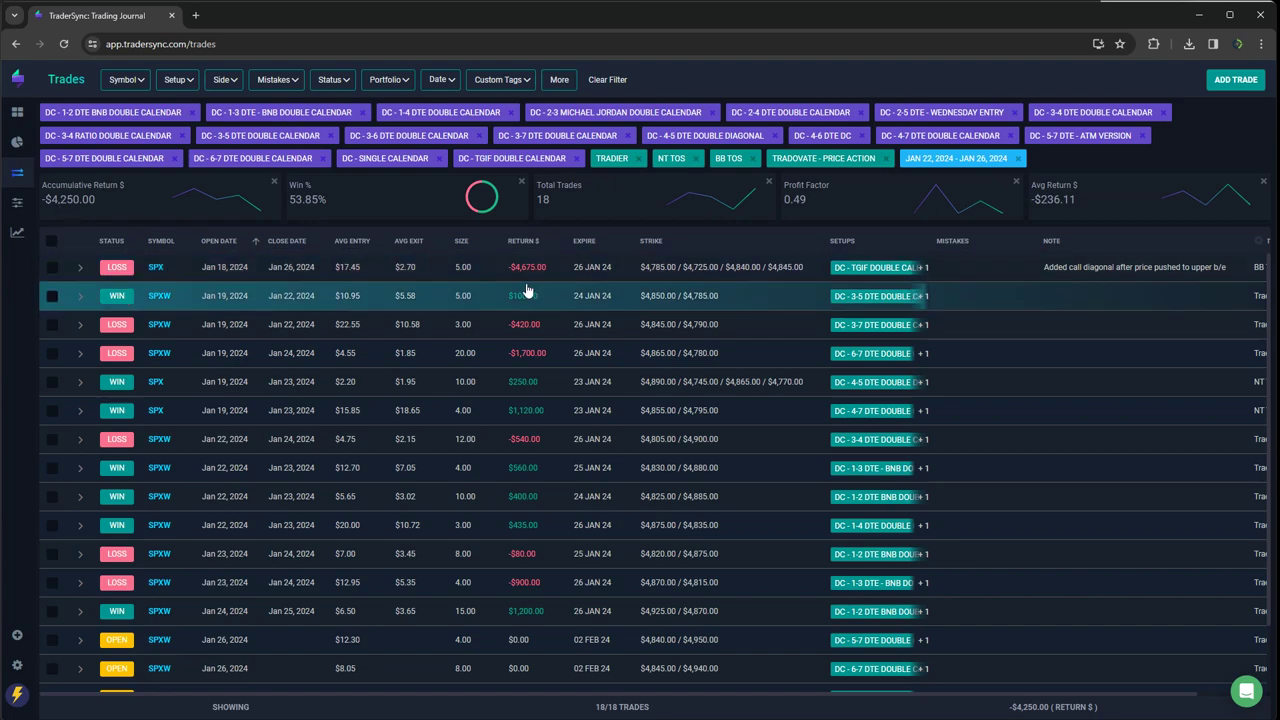
{"action": "mouse_move", "coordinate": [703, 287]}
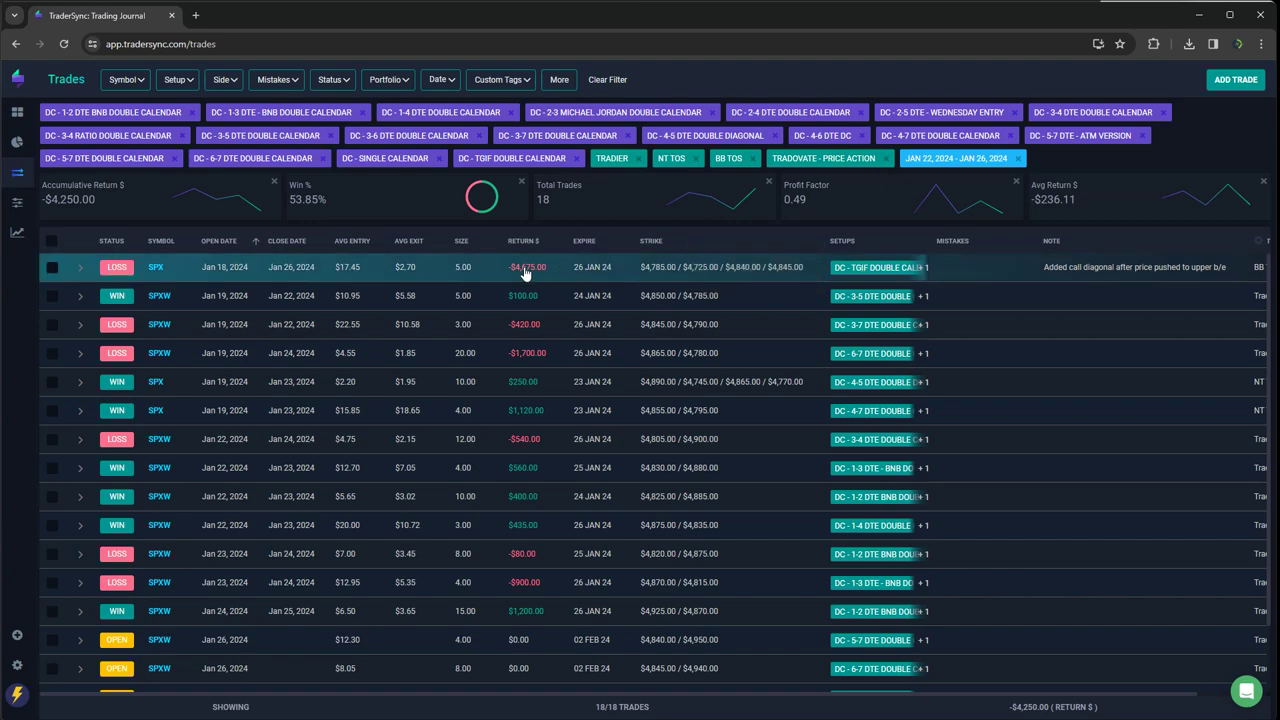
- Clear all the DC setup filters and filter the trades by DIRECTIONAL FUTURES instead
{"action": "left_click", "coordinate": [176, 79]}
{"action": "scroll", "coordinate": [217, 360], "scroll_direction": "down", "scroll_amount": 3}
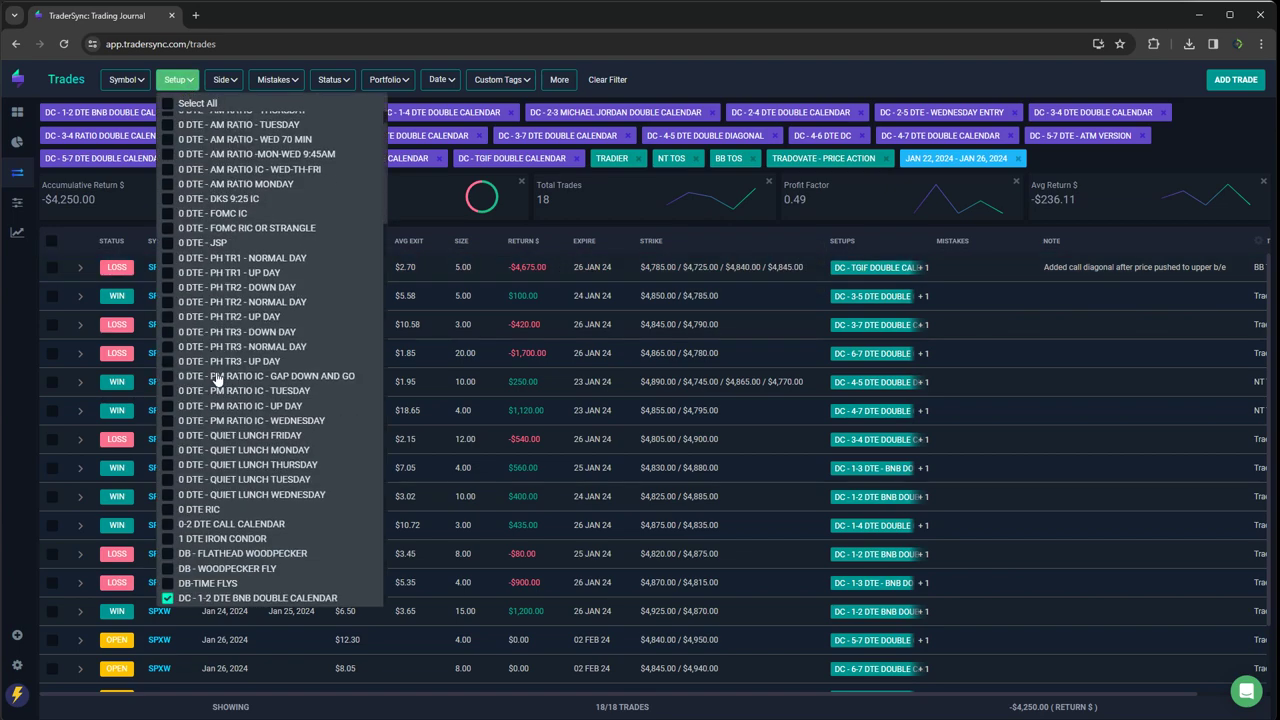
{"action": "left_click", "coordinate": [167, 104]}
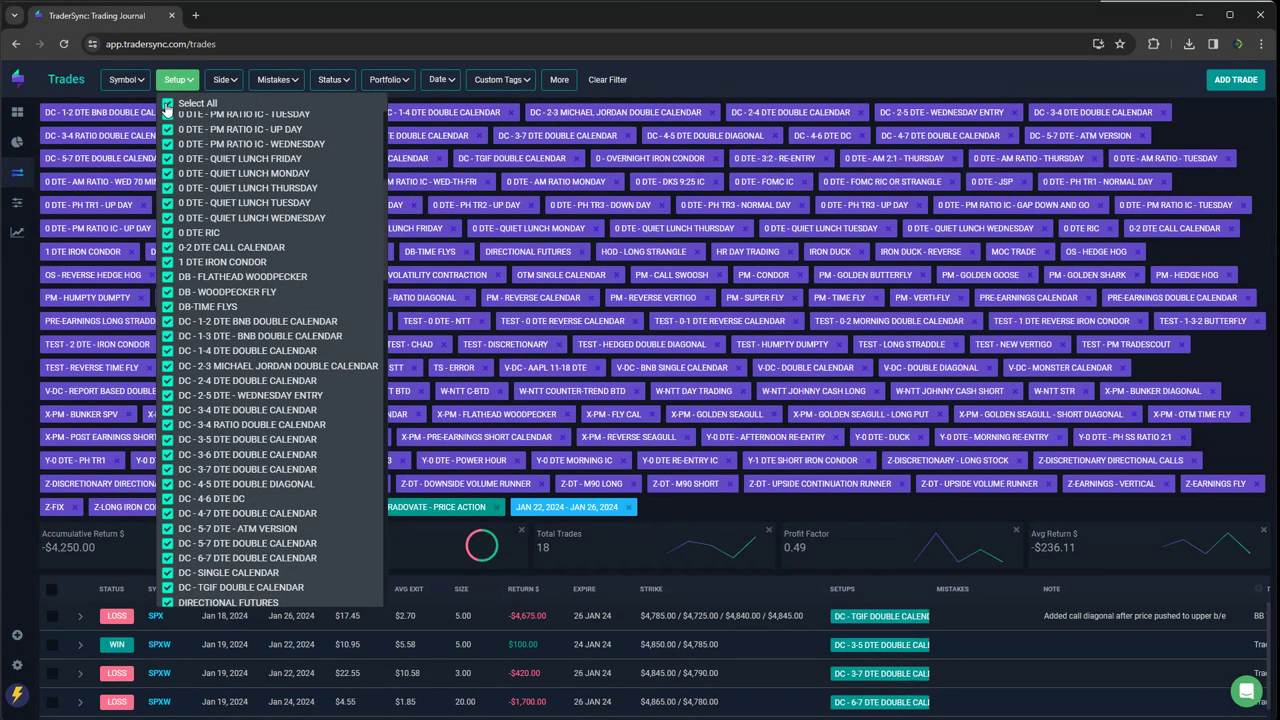
{"action": "left_click", "coordinate": [167, 104]}
{"action": "scroll", "coordinate": [247, 335], "scroll_direction": "down", "scroll_amount": 3}
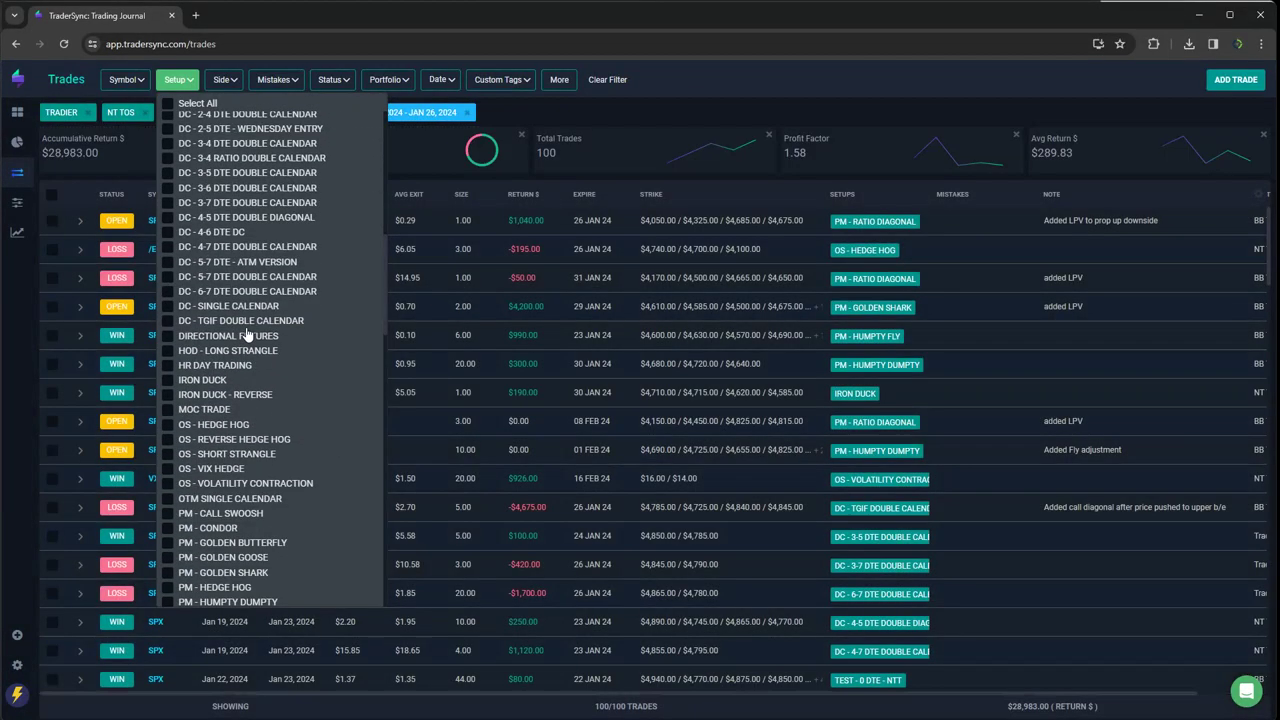
{"action": "left_click", "coordinate": [168, 339]}
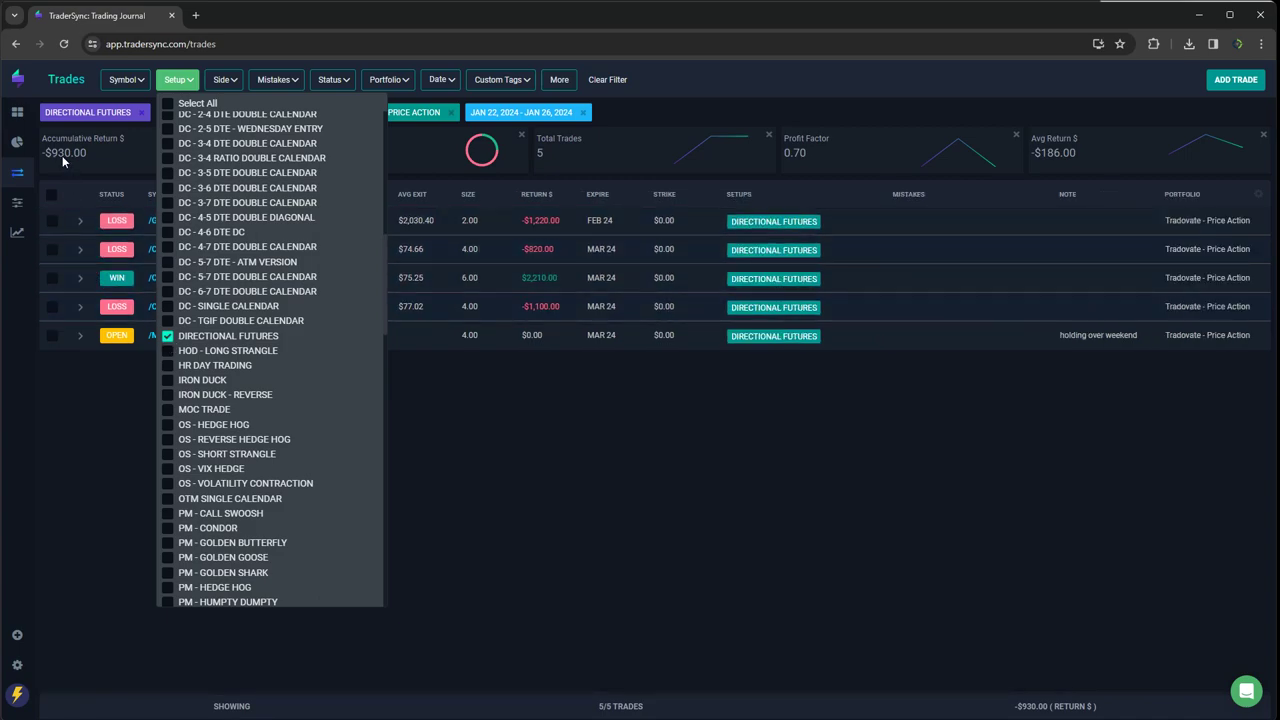
- Replace the DIRECTIONAL FUTURES setup filter with IRON DUCK, and after reviewing its results replace IRON DUCK with MOC TRADE
{"action": "left_click", "coordinate": [168, 340]}
{"action": "left_click", "coordinate": [168, 381]}
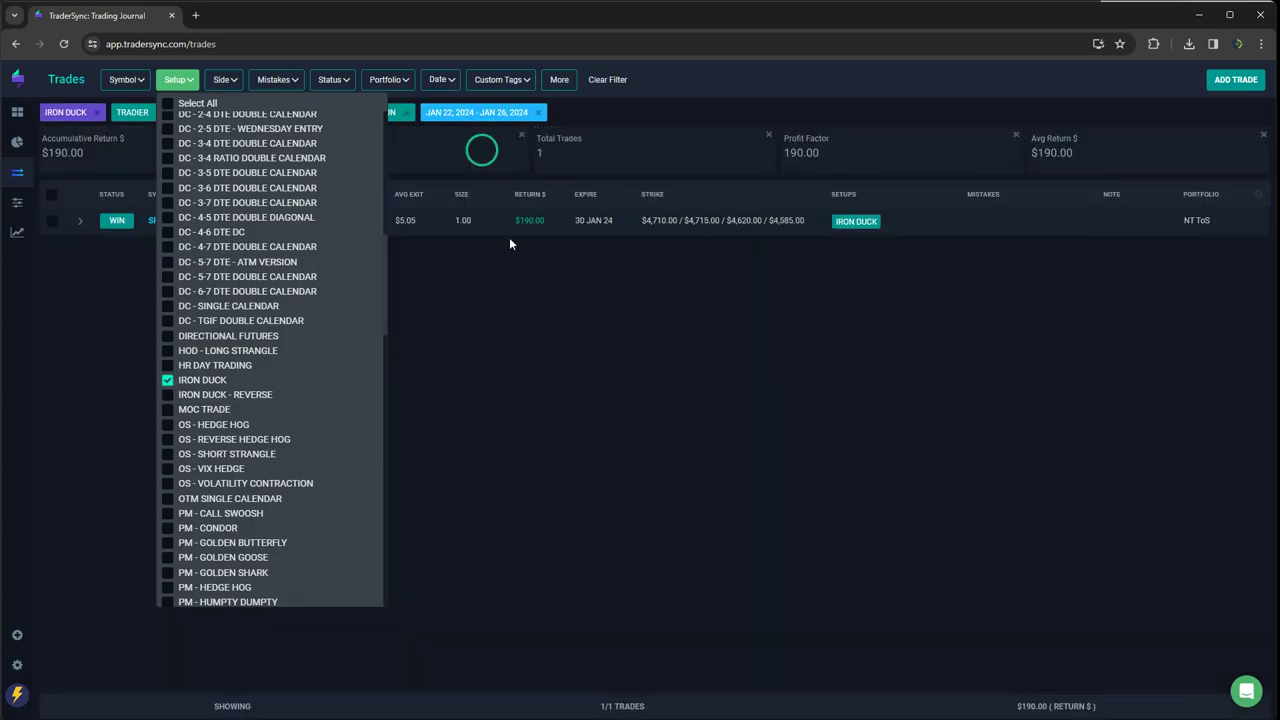
{"action": "left_click", "coordinate": [168, 381]}
{"action": "left_click", "coordinate": [167, 411]}
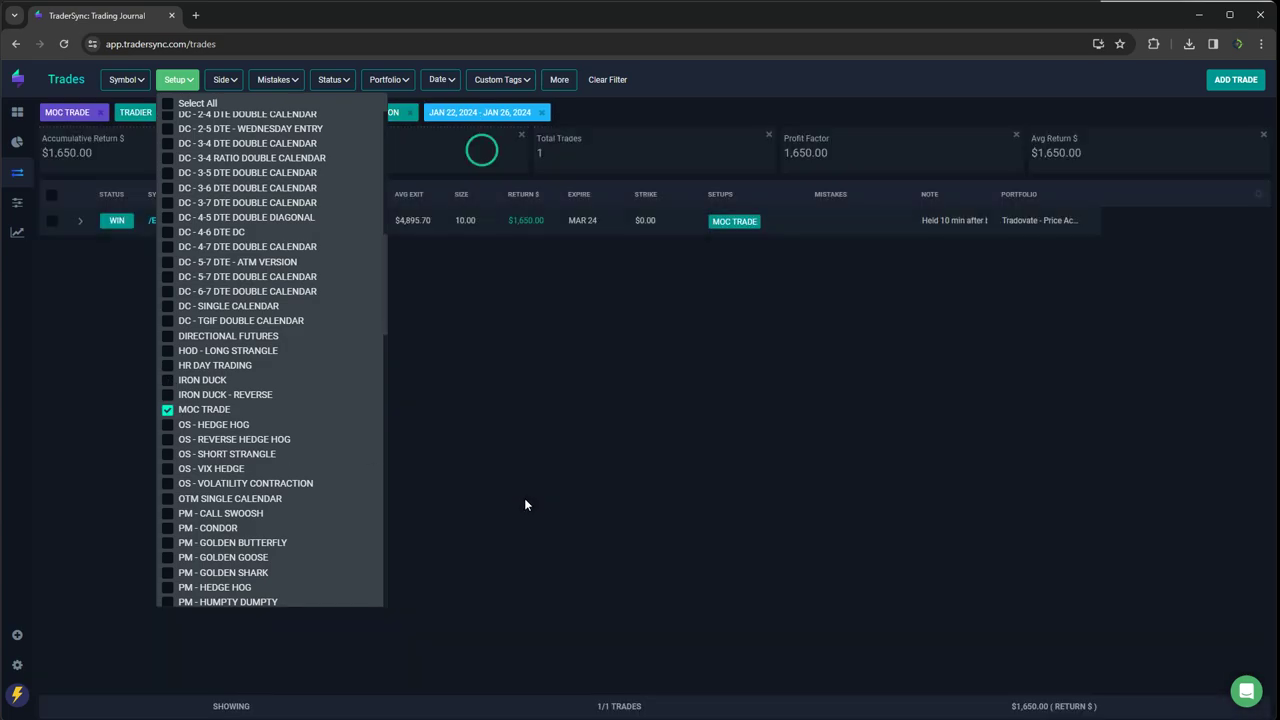
{"action": "left_click", "coordinate": [525, 498]}
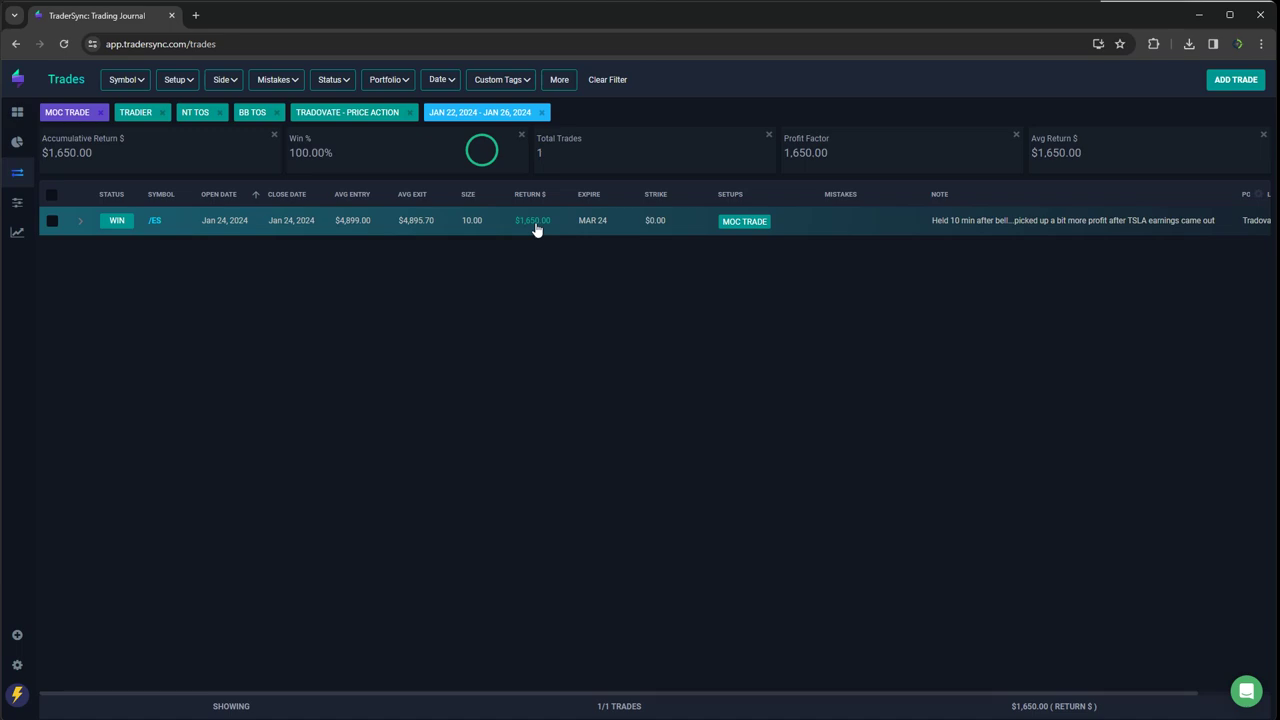
- Replace the MOC TRADE setup filter with the five OS setups, from OS - HEDGE HOG through OS - VOLATILITY CONTRACTION
{"action": "left_click", "coordinate": [177, 79]}
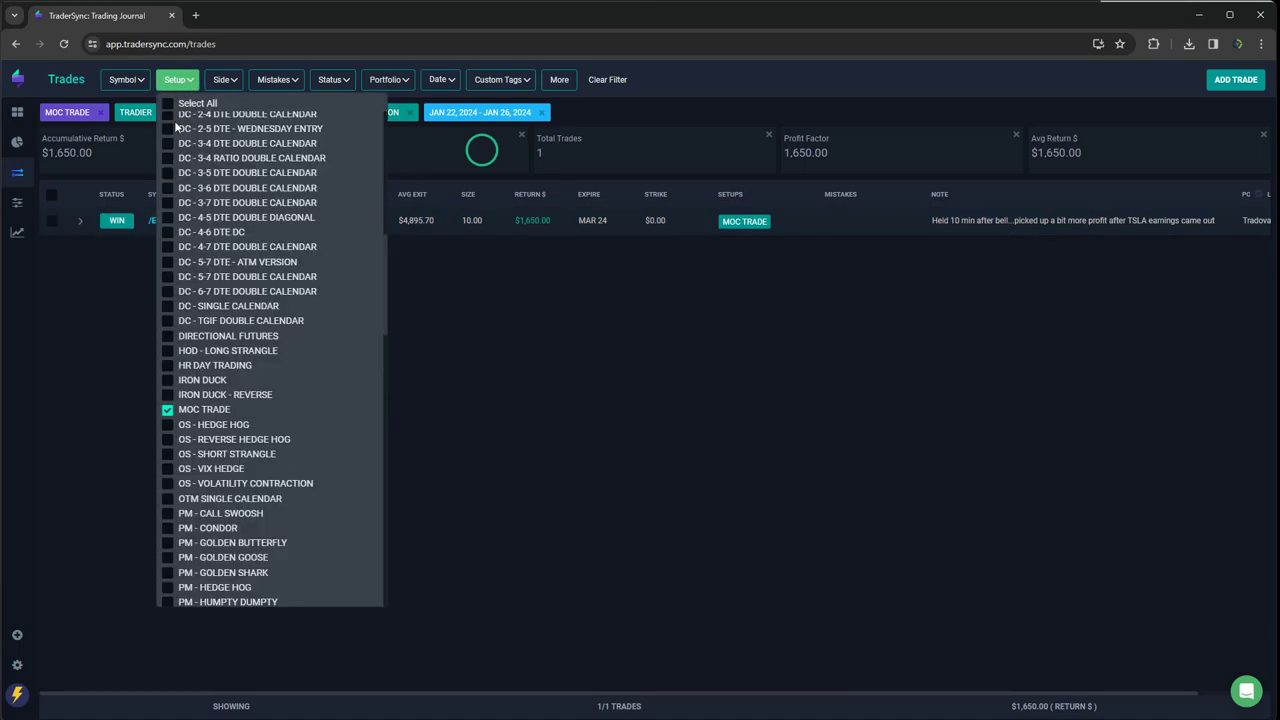
{"action": "left_click", "coordinate": [167, 409]}
{"action": "left_click", "coordinate": [167, 424]}
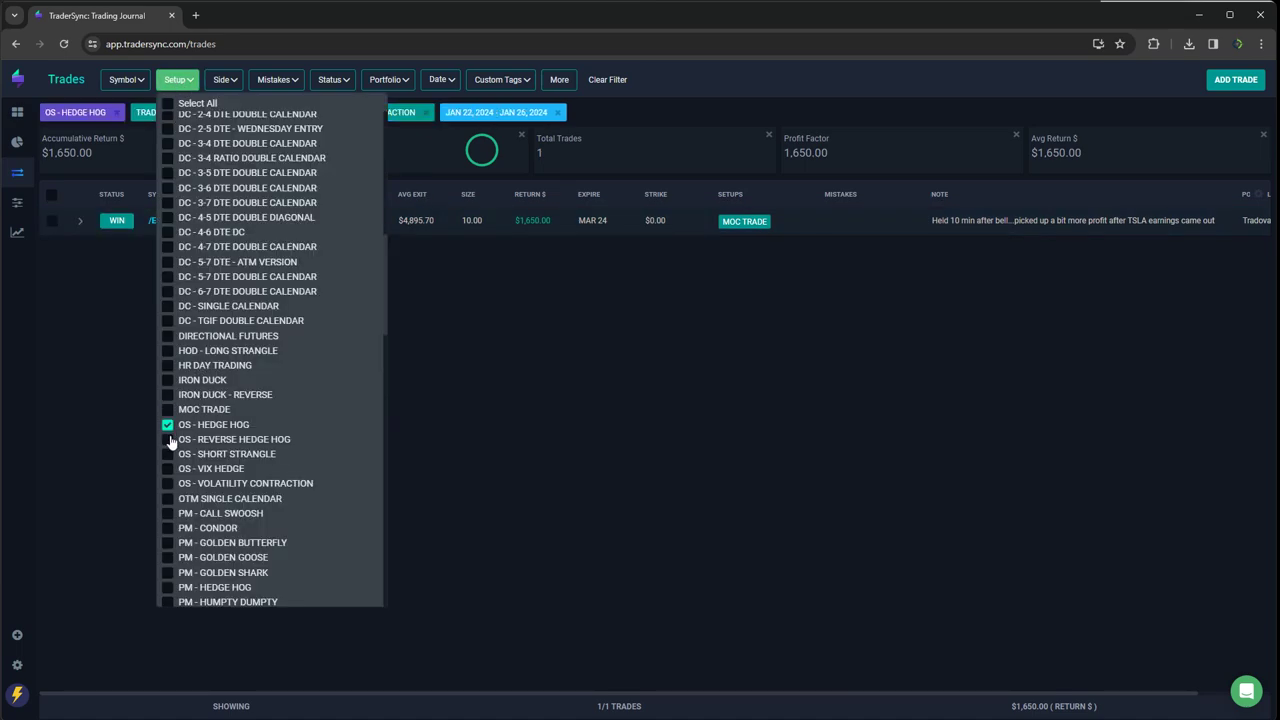
{"action": "left_click", "coordinate": [167, 439]}
{"action": "left_click", "coordinate": [167, 454]}
{"action": "left_click", "coordinate": [167, 468]}
{"action": "left_click", "coordinate": [167, 483]}
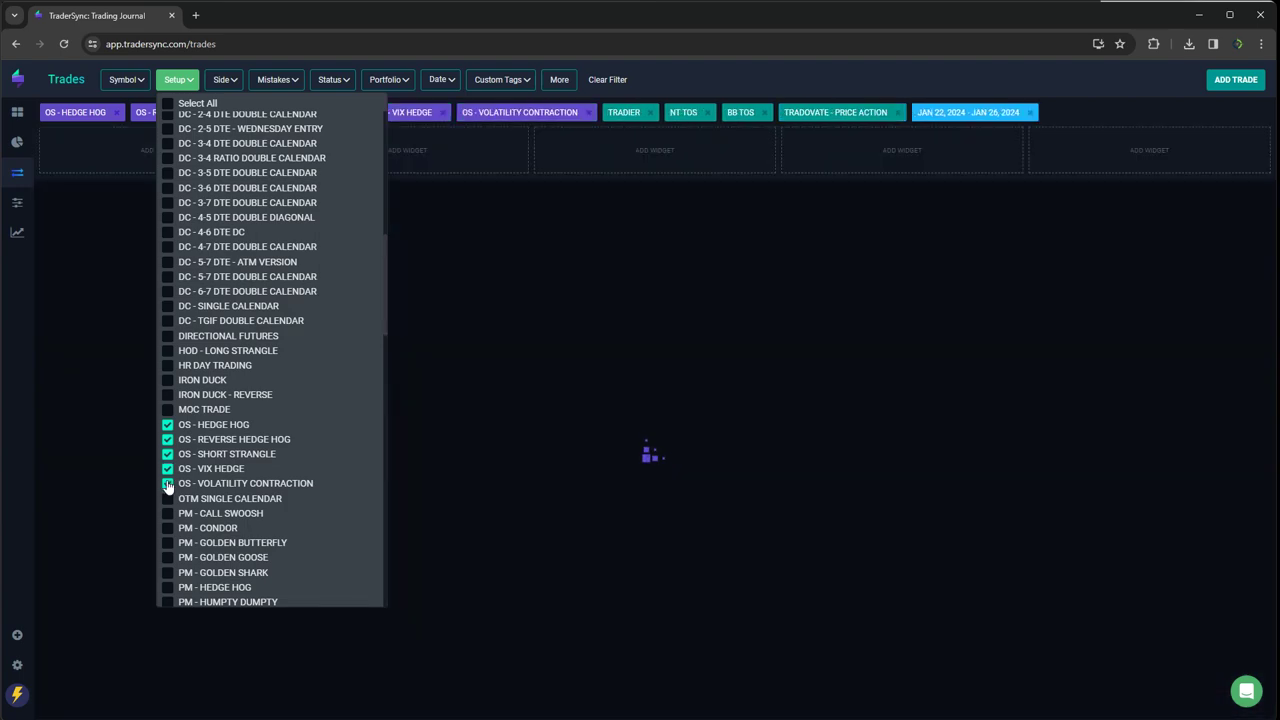
{"action": "left_click", "coordinate": [490, 505]}
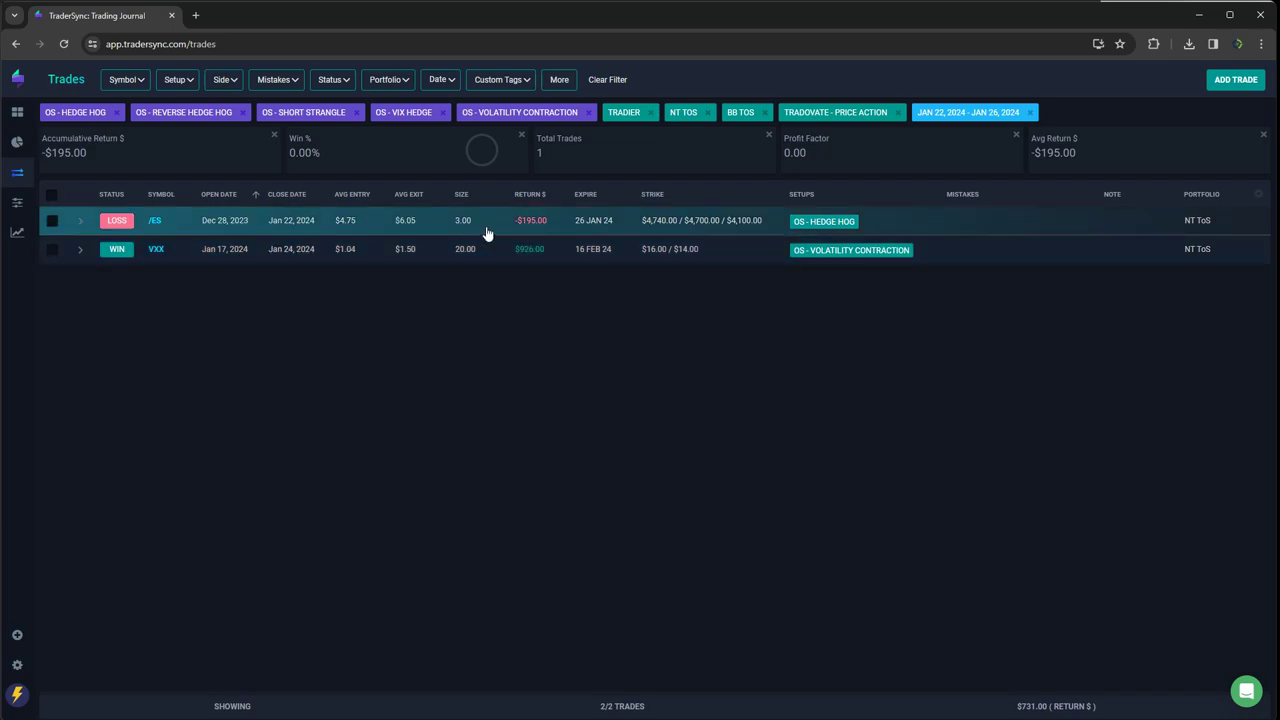
- Clear the five OS setup filters and filter by the six PM setups from PM - CALL SWOOSH through PM - HEDGE HOG
{"action": "left_click", "coordinate": [186, 84]}
{"action": "left_click", "coordinate": [167, 424]}
{"action": "left_click", "coordinate": [167, 439]}
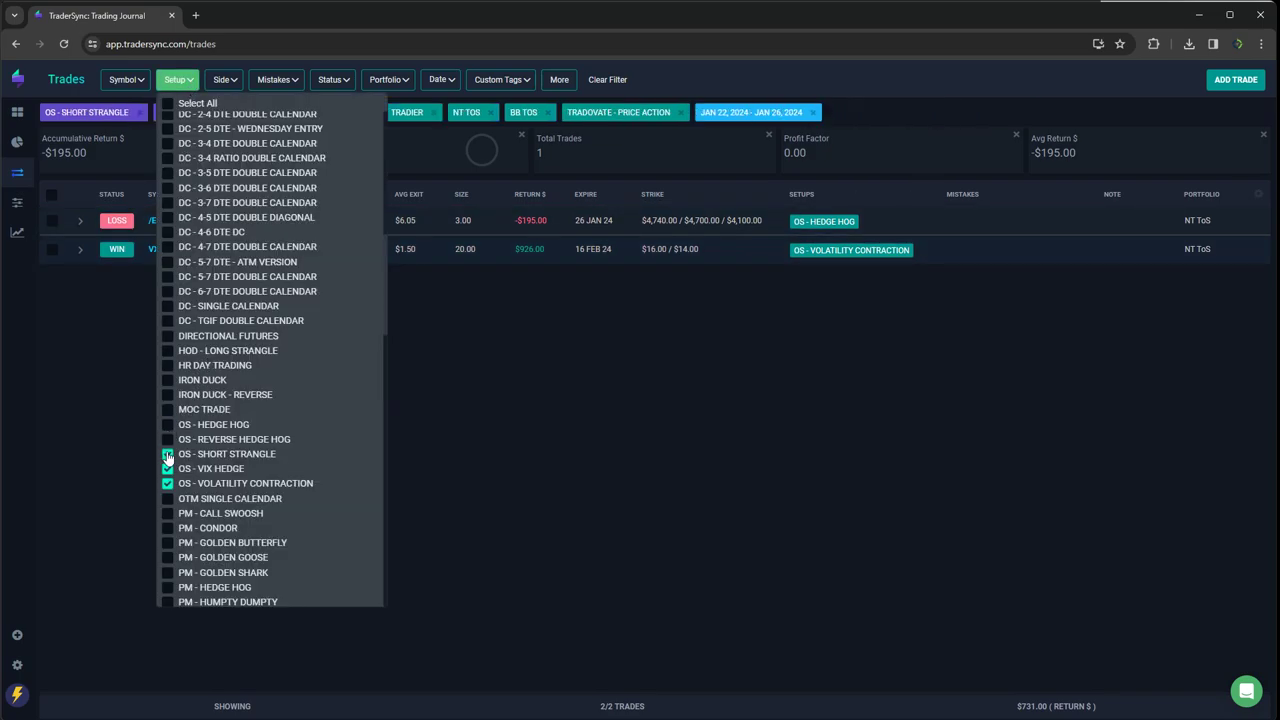
{"action": "left_click", "coordinate": [167, 454]}
{"action": "left_click", "coordinate": [167, 468]}
{"action": "left_click", "coordinate": [167, 483]}
{"action": "left_click", "coordinate": [167, 513]}
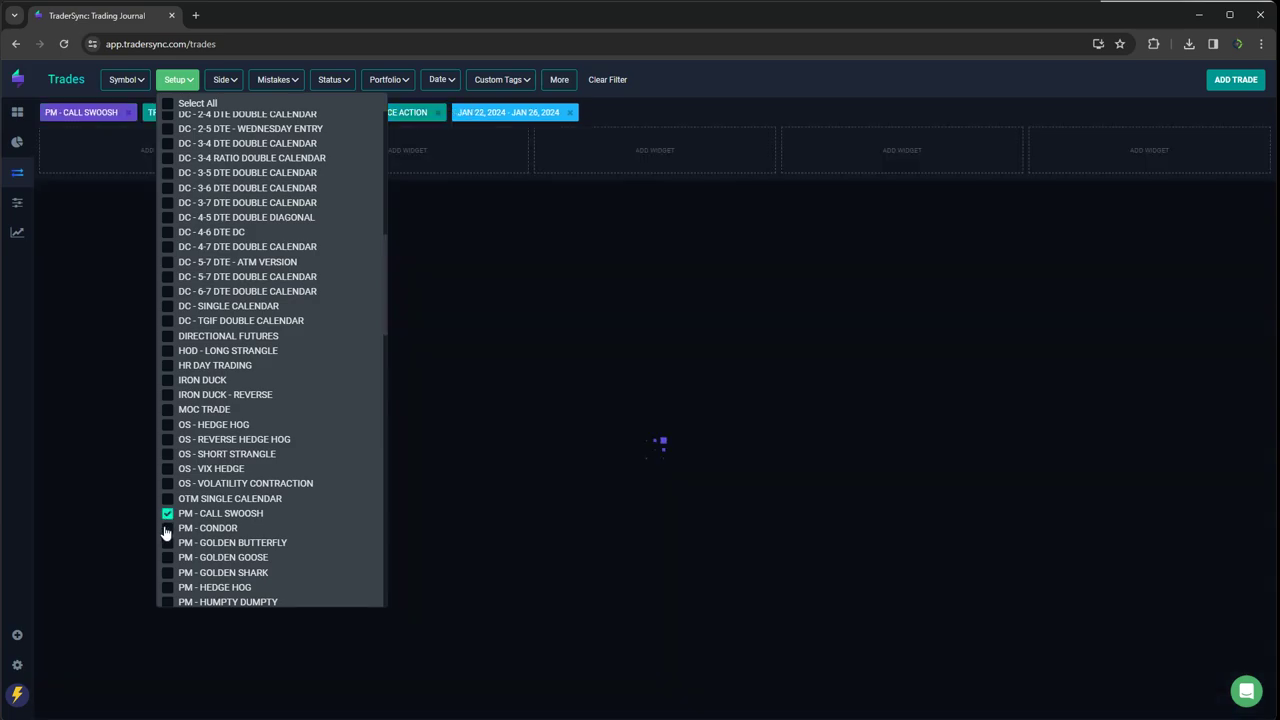
{"action": "left_click", "coordinate": [167, 528]}
{"action": "left_click", "coordinate": [167, 542]}
{"action": "left_click", "coordinate": [167, 557]}
{"action": "left_click", "coordinate": [167, 572]}
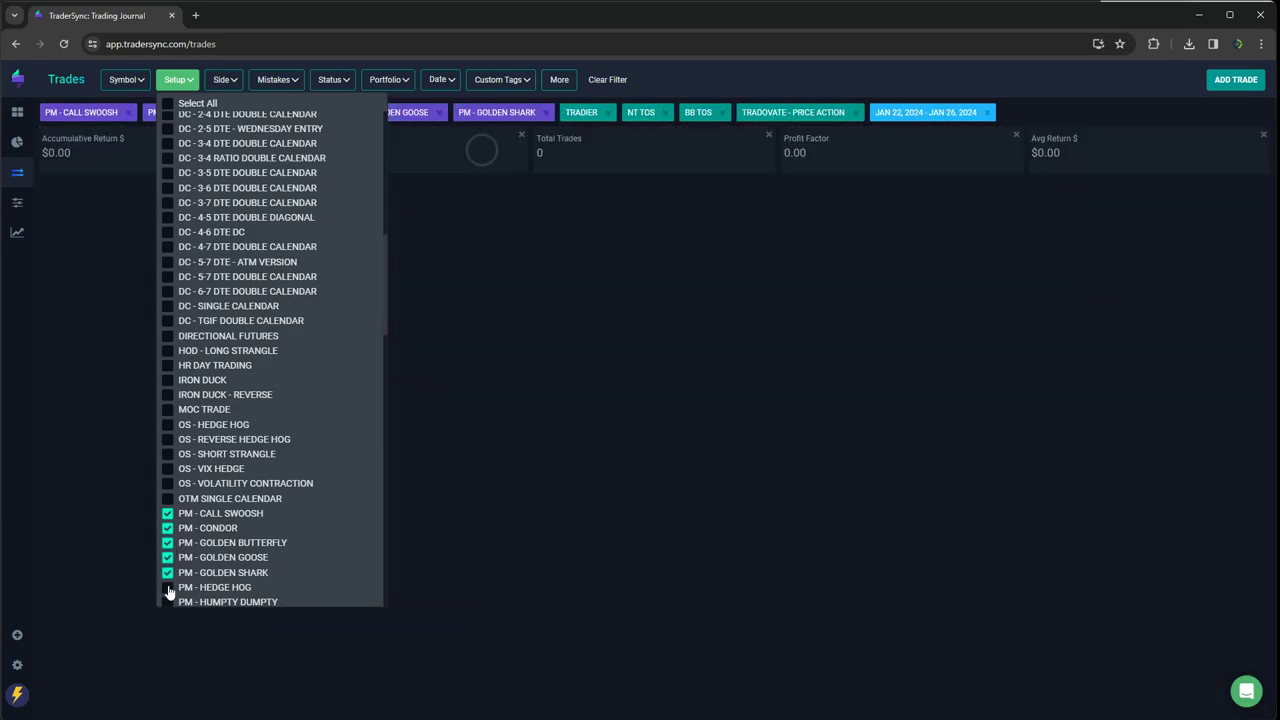
{"action": "left_click", "coordinate": [167, 587]}
- Add the nine PM setups from PM - HUMPTY DUMPTY through PM - VERTI-FLY to the filter and show the full trade list
{"action": "scroll", "coordinate": [255, 526], "scroll_direction": "down", "scroll_amount": 3}
{"action": "left_click", "coordinate": [167, 335]}
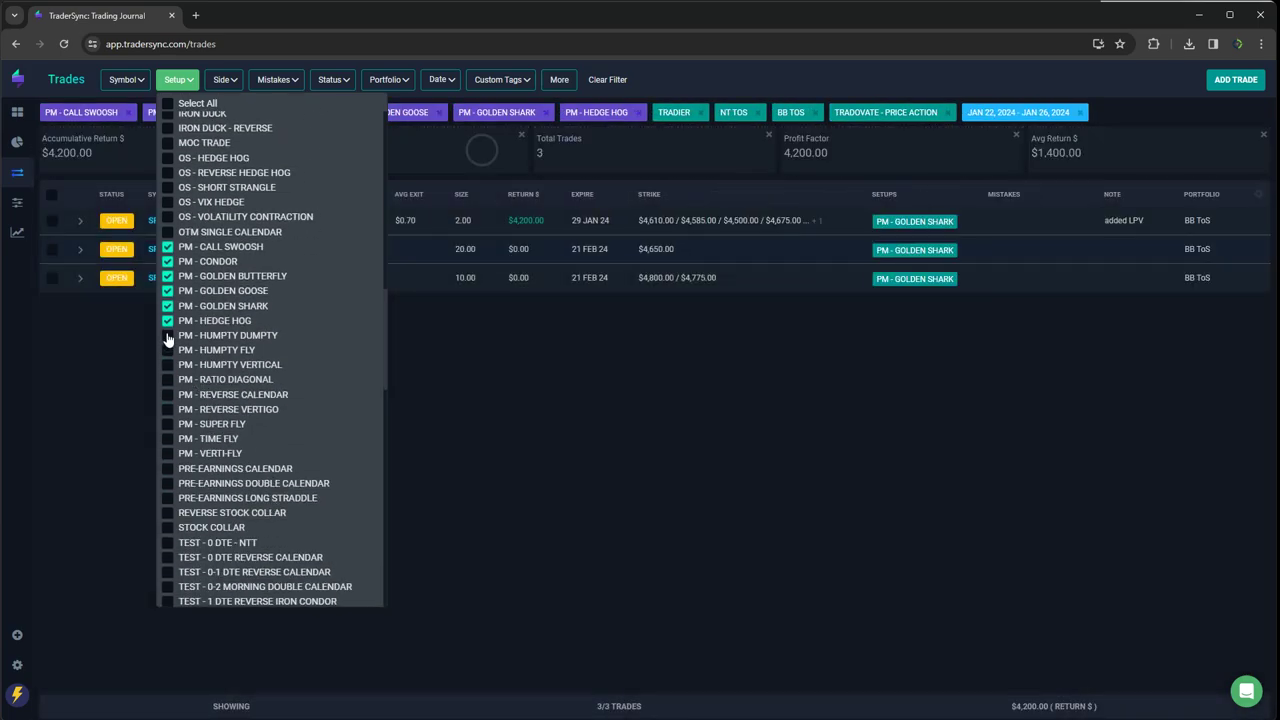
{"action": "left_click", "coordinate": [167, 350]}
{"action": "left_click", "coordinate": [167, 364]}
{"action": "left_click", "coordinate": [167, 379]}
{"action": "left_click", "coordinate": [167, 394]}
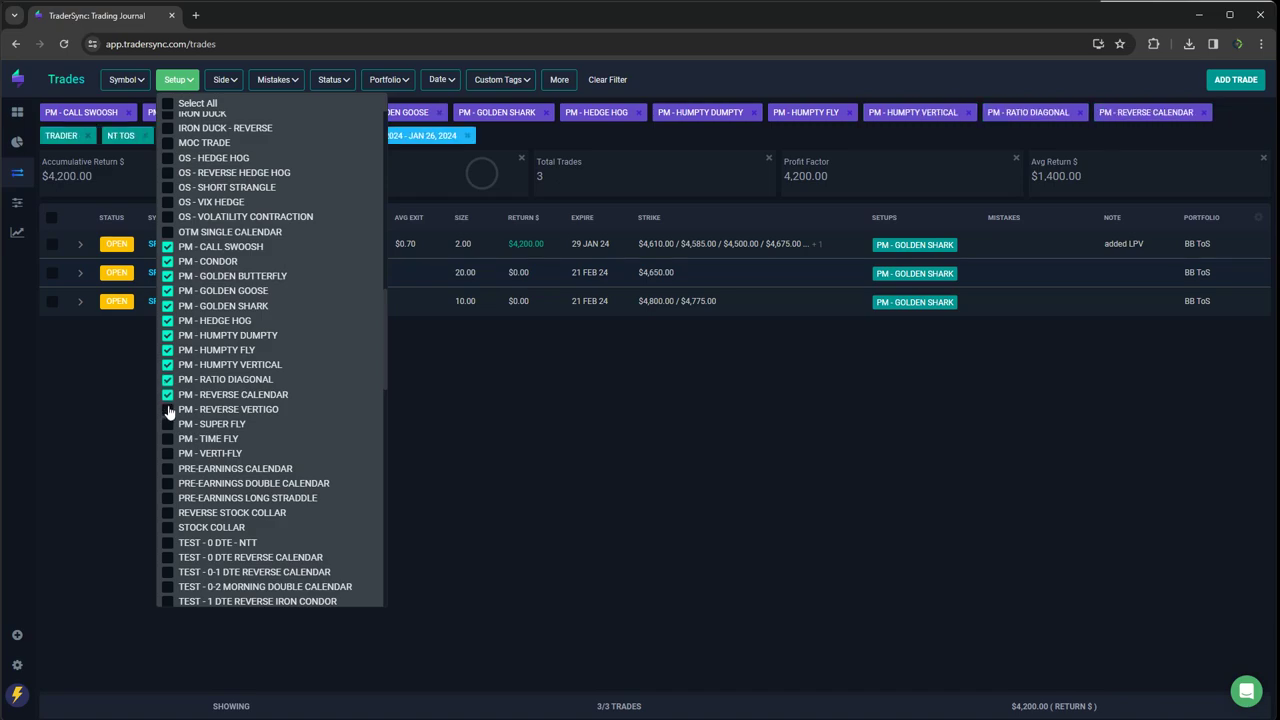
{"action": "left_click", "coordinate": [167, 409]}
{"action": "left_click", "coordinate": [167, 424]}
{"action": "left_click", "coordinate": [167, 438]}
{"action": "left_click", "coordinate": [167, 453]}
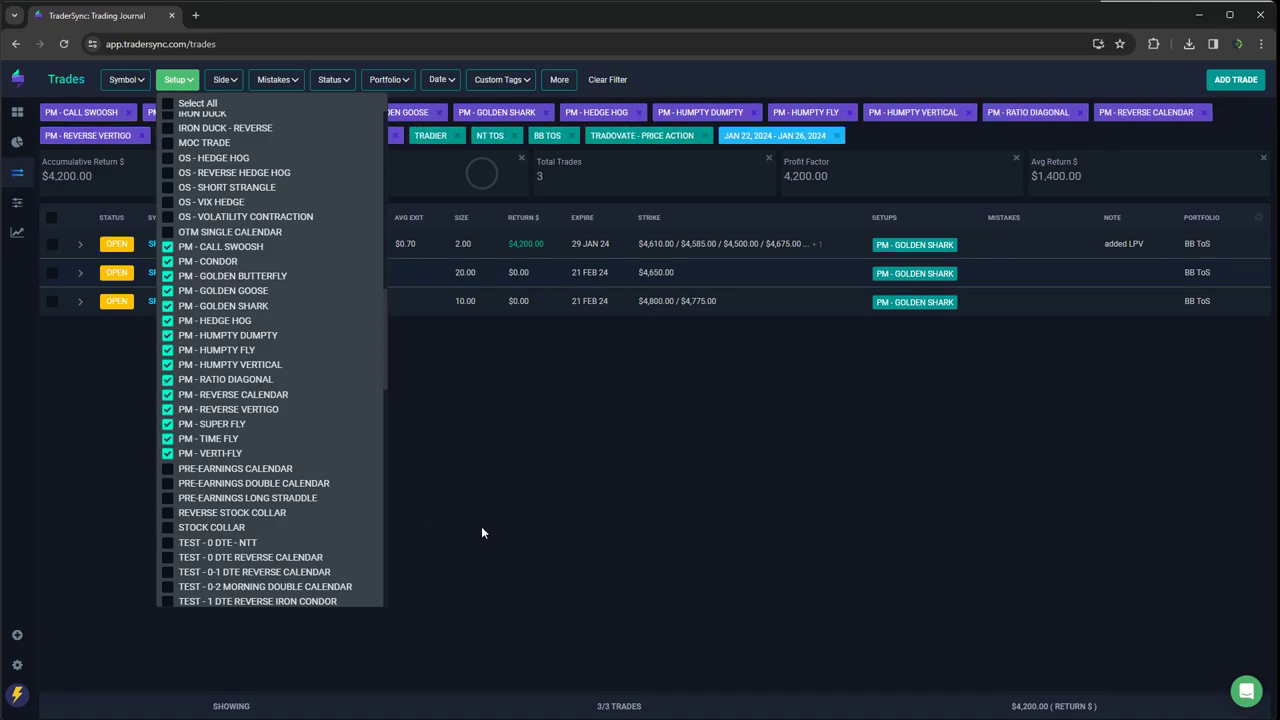
{"action": "left_click", "coordinate": [360, 409]}
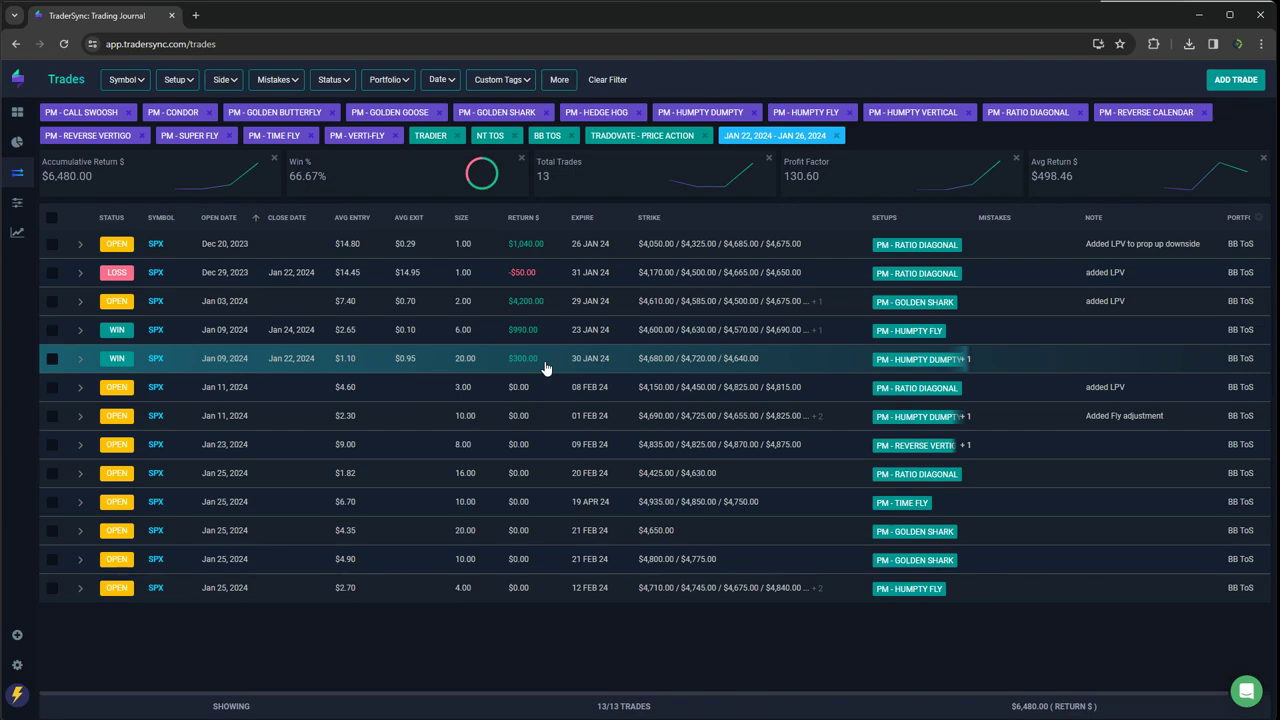
- Clear all the PM setup filters, filter the trades by TEST - 0 DTE - NTT, and look through the listed trades
{"action": "left_click", "coordinate": [191, 88]}
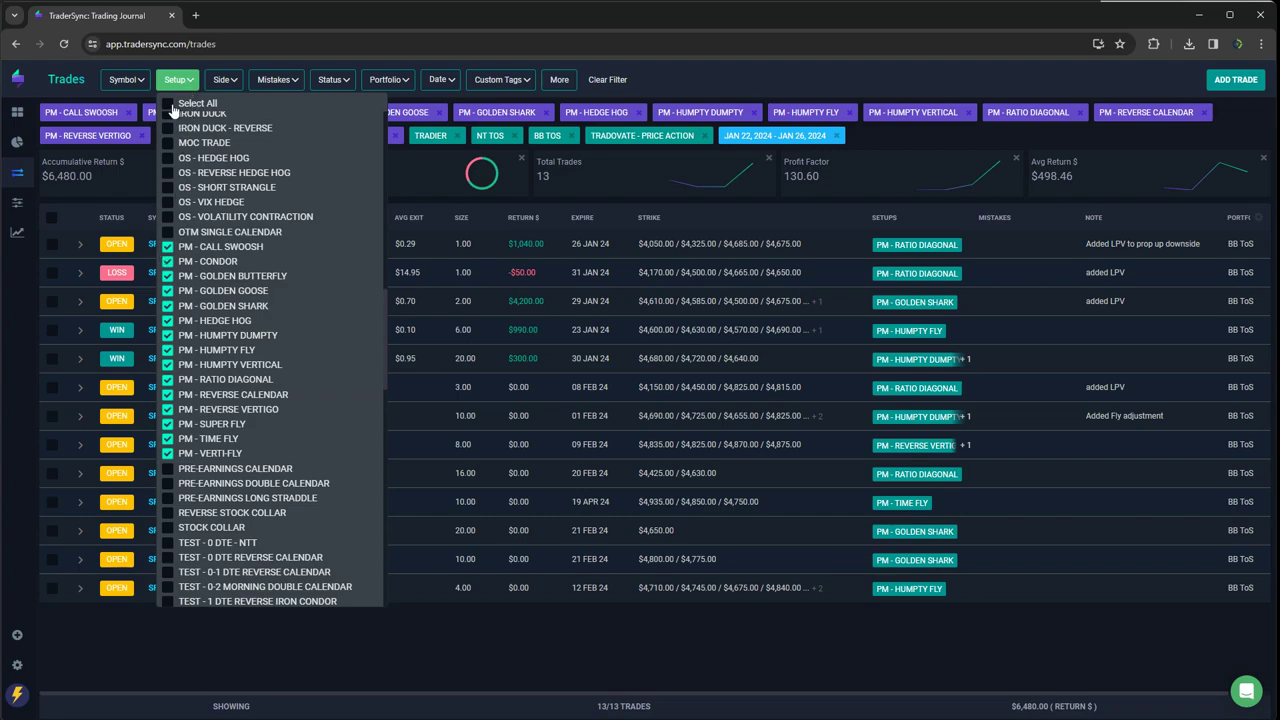
{"action": "left_click", "coordinate": [170, 104]}
{"action": "left_click", "coordinate": [170, 104]}
{"action": "scroll", "coordinate": [187, 300], "scroll_direction": "down", "scroll_amount": 4}
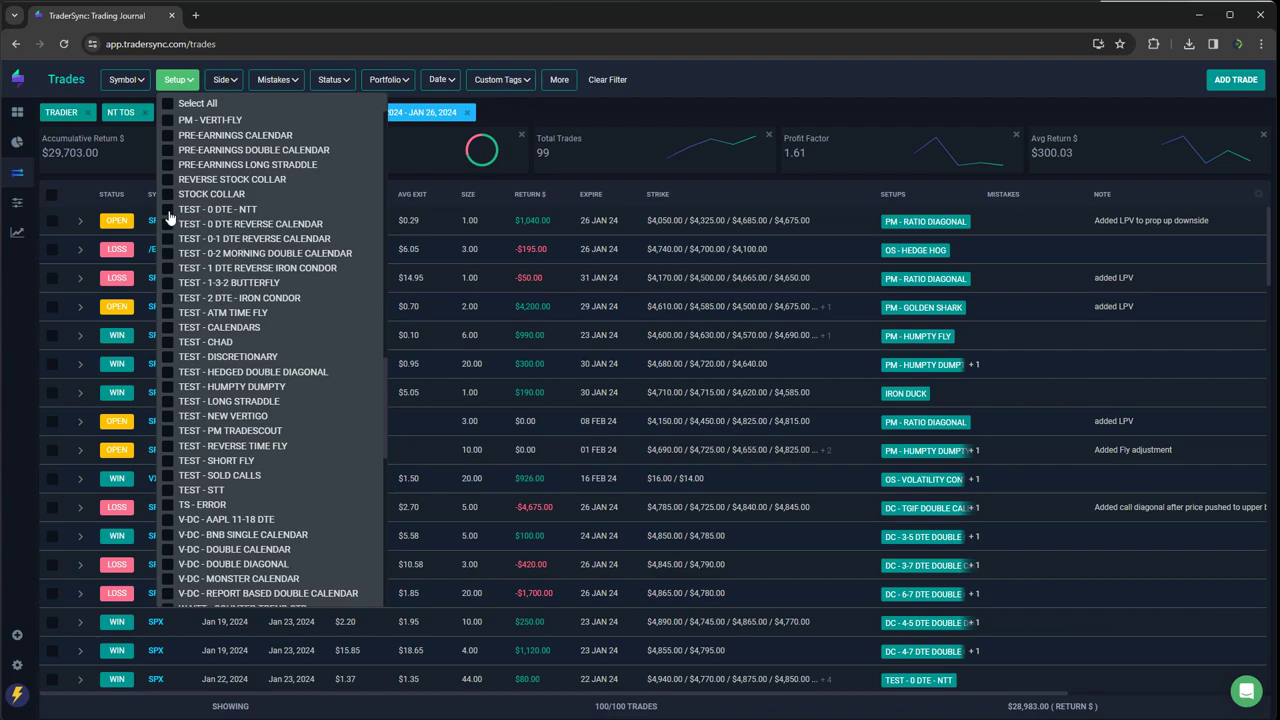
{"action": "left_click", "coordinate": [168, 210]}
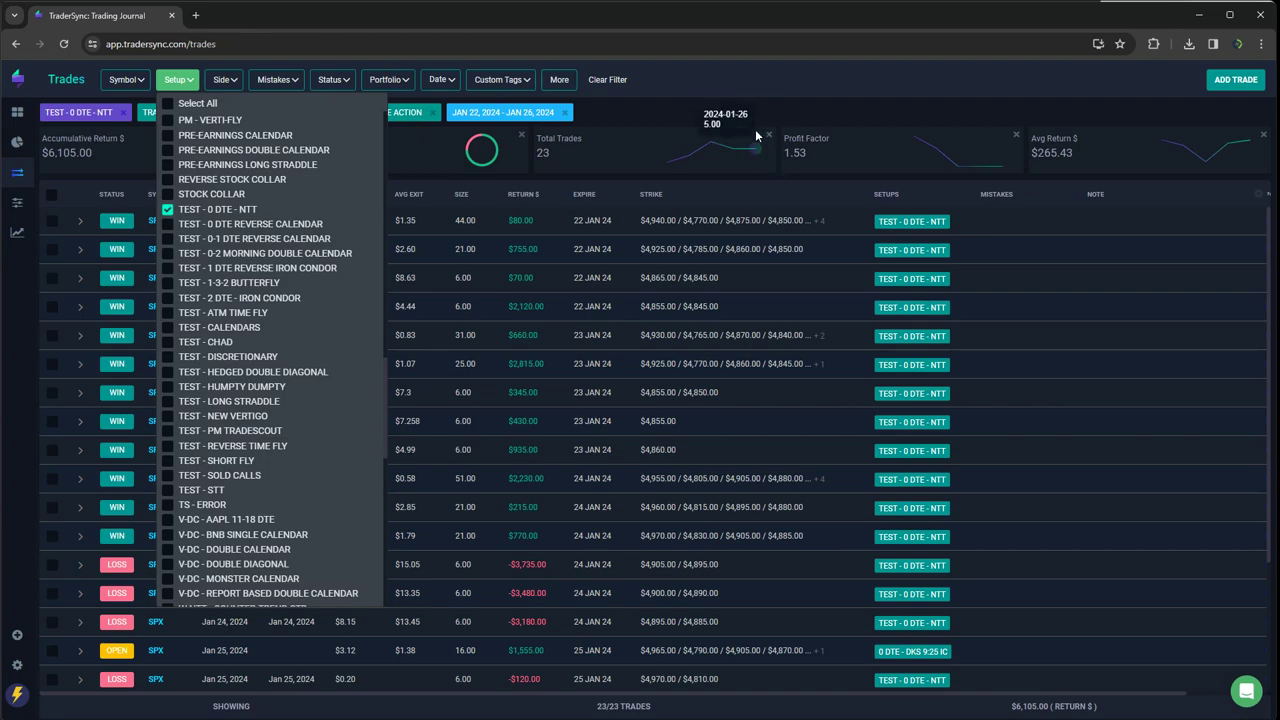
{"action": "left_click", "coordinate": [740, 82]}
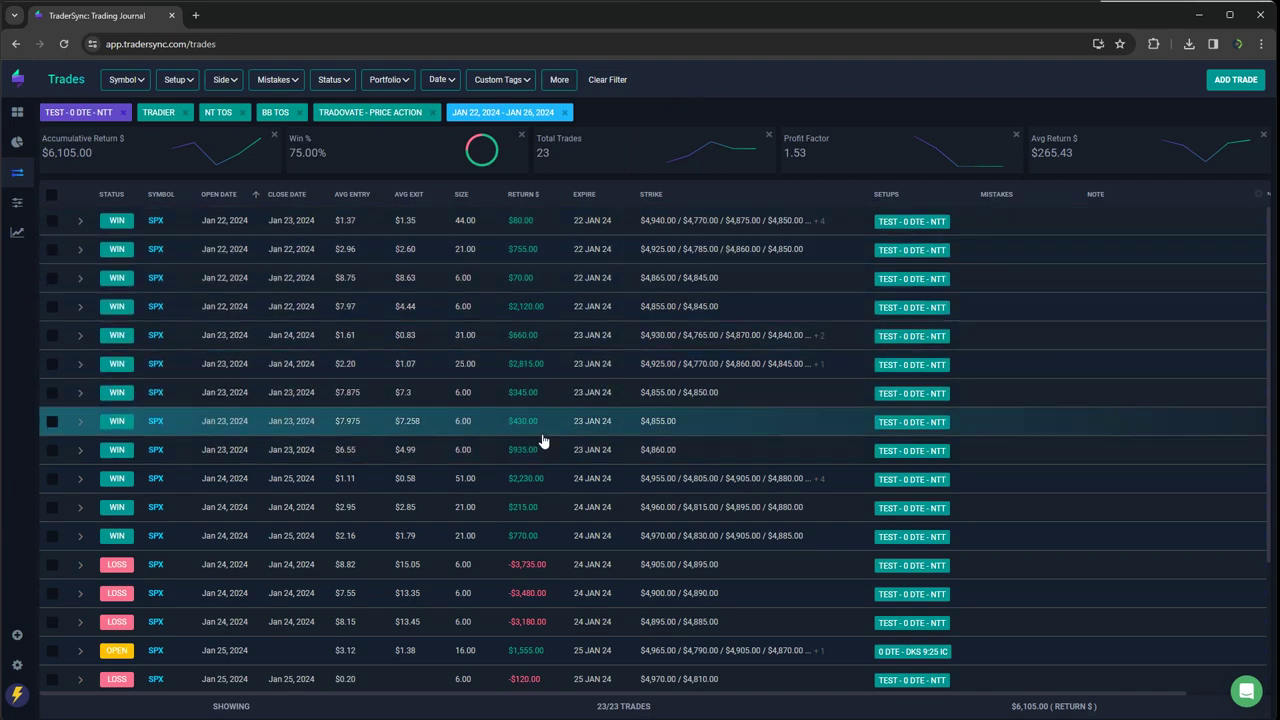
{"action": "scroll", "coordinate": [545, 445], "scroll_direction": "down", "scroll_amount": 2}
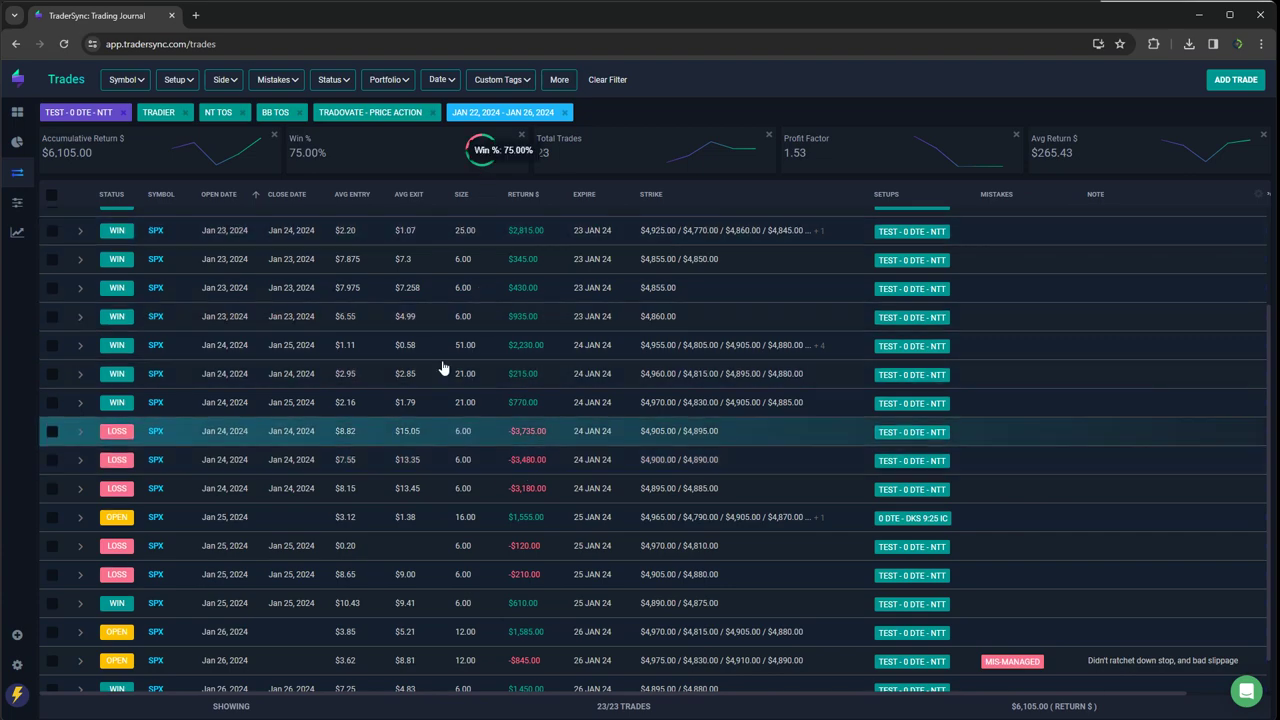
{"action": "scroll", "coordinate": [215, 310], "scroll_direction": "up", "scroll_amount": 2}
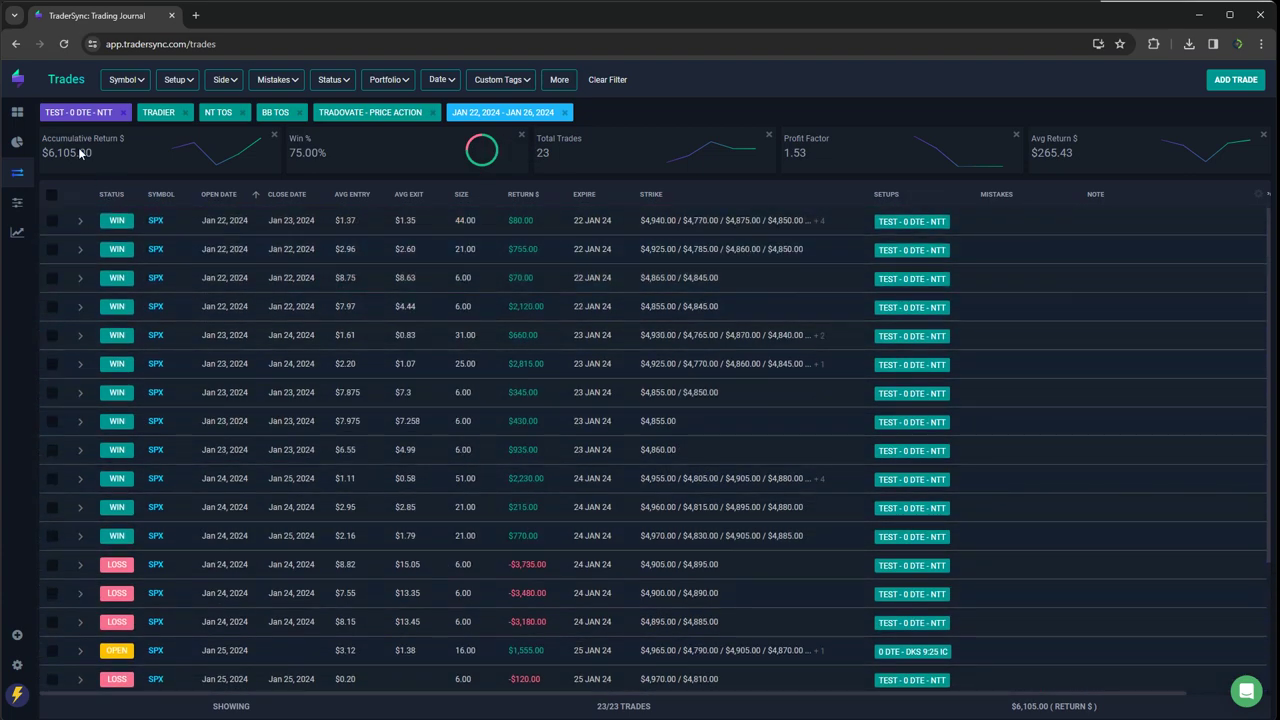
{"action": "scroll", "coordinate": [443, 426], "scroll_direction": "down", "scroll_amount": 1}
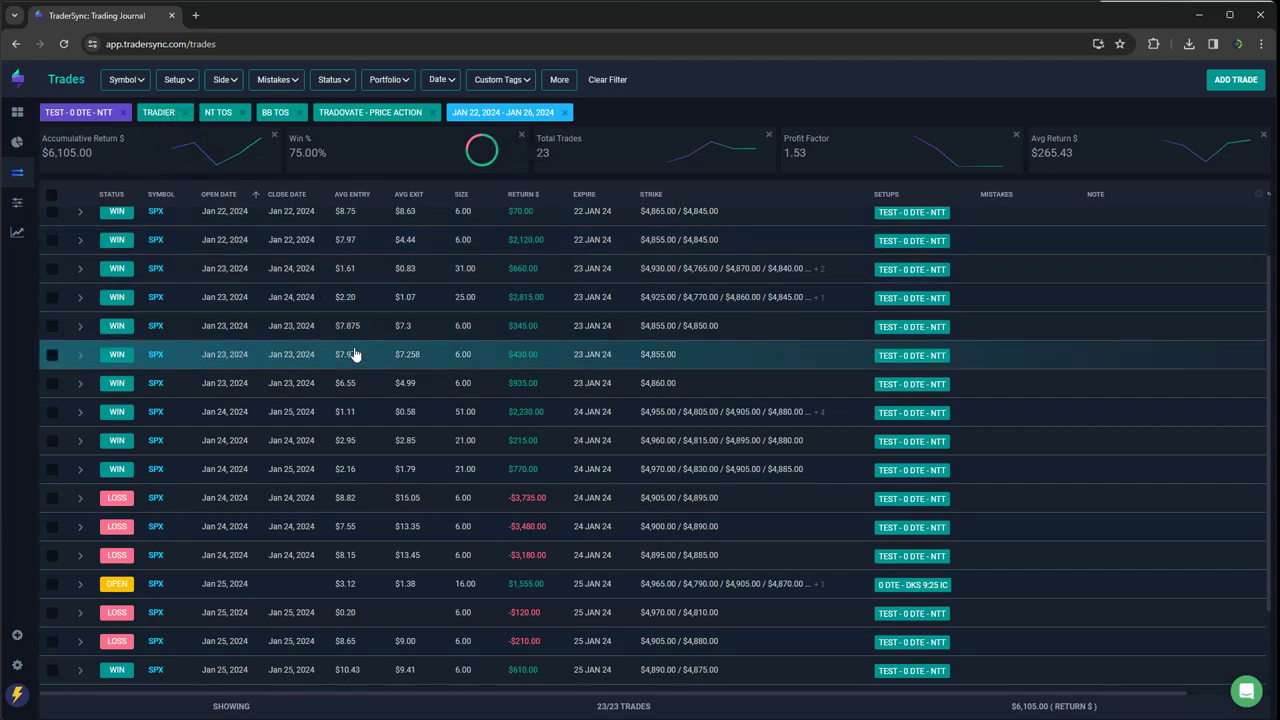
{"action": "scroll", "coordinate": [345, 342], "scroll_direction": "up", "scroll_amount": 1}
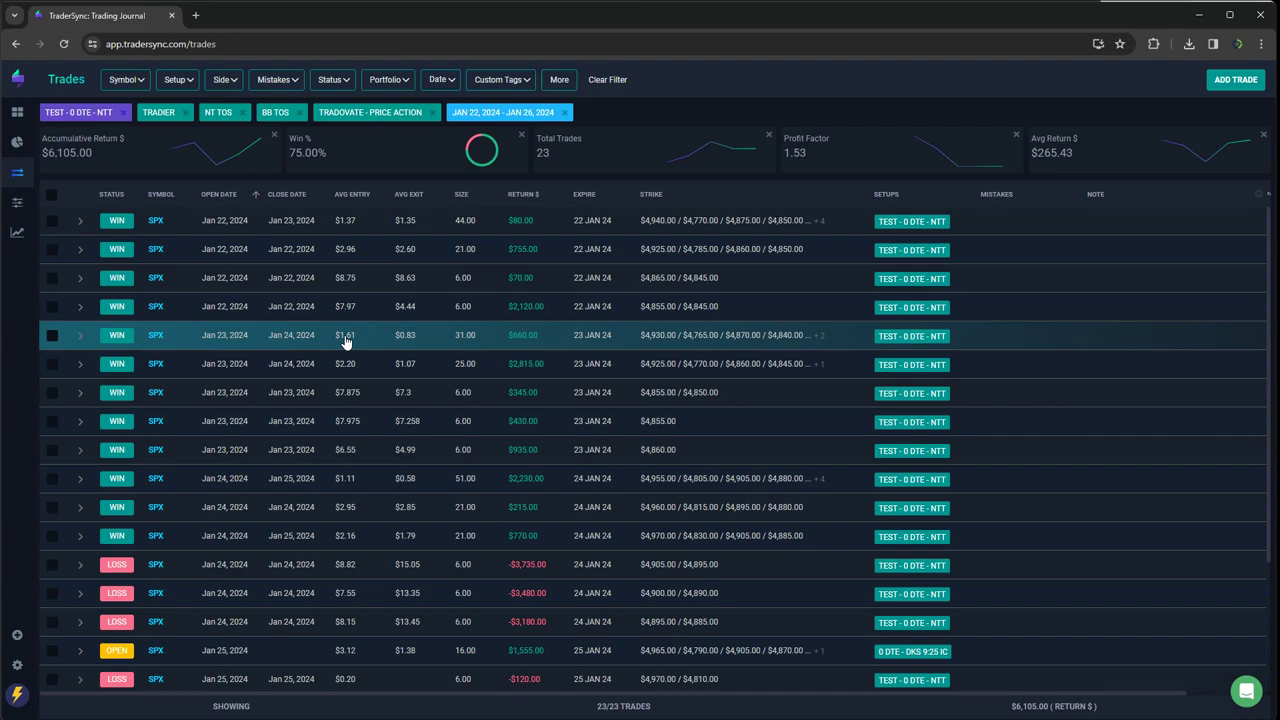
{"action": "mouse_move", "coordinate": [155, 145]}
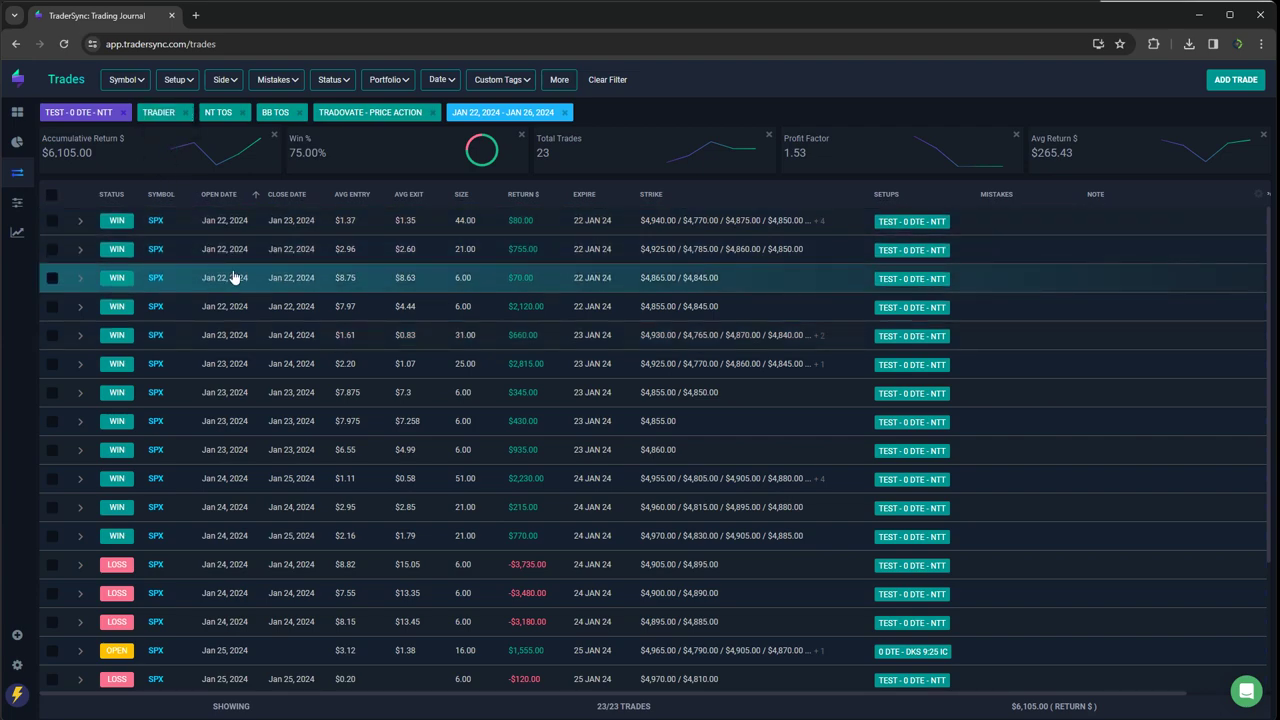